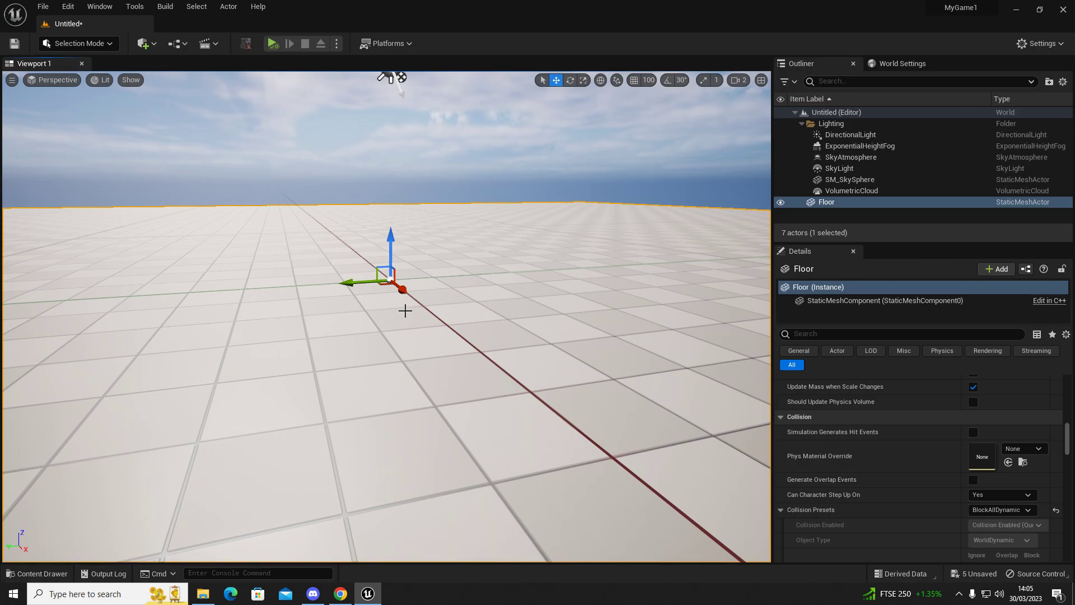
# Import the Unreal Engine 5 2023.03.30 - 12.27.49.01.mp4 video from the Desktop into Movies
pyautogui.moveTo(390, 324)
pyautogui.mouseDown(button='right')
pyautogui.moveTo(364, 322)
pyautogui.moveTo(393, 324)
pyautogui.mouseUp(button='right')
pyautogui.hotkey('ctrl', 'space')
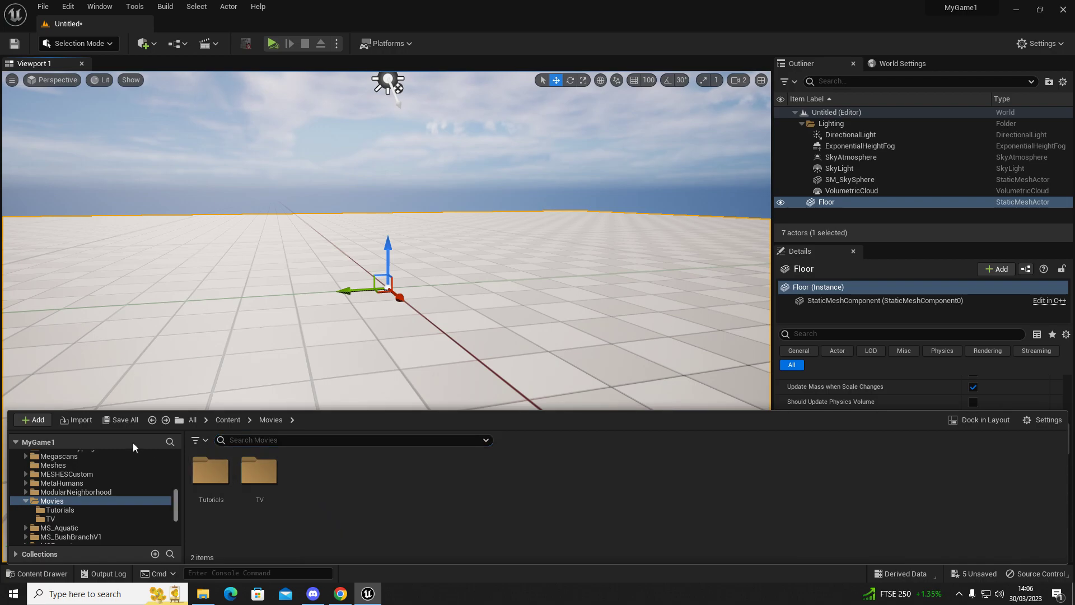
pyautogui.click(73, 421)
pyautogui.click(323, 103)
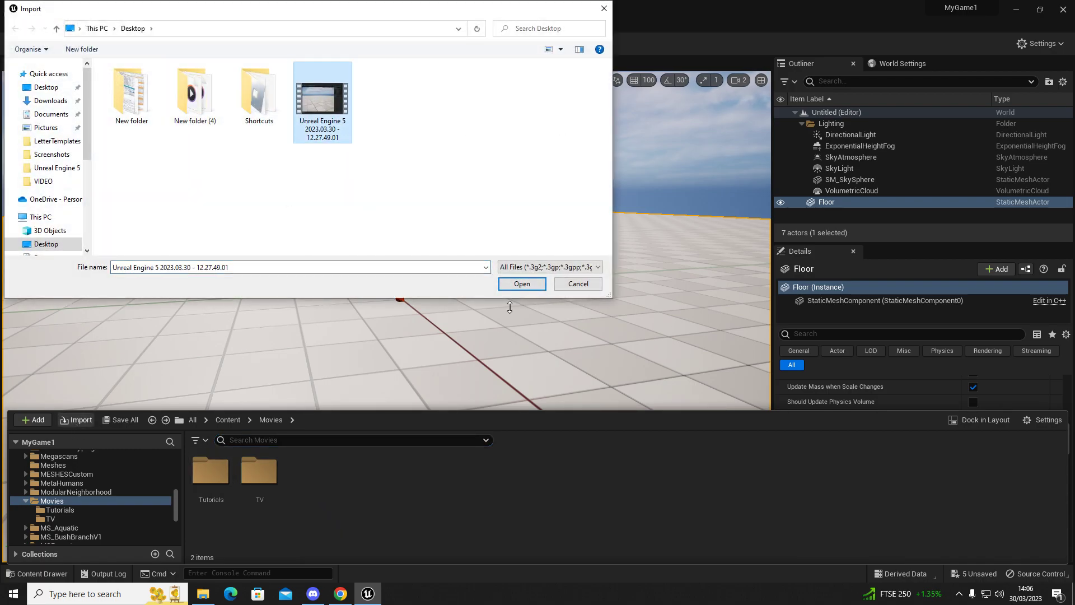
pyautogui.click(516, 281)
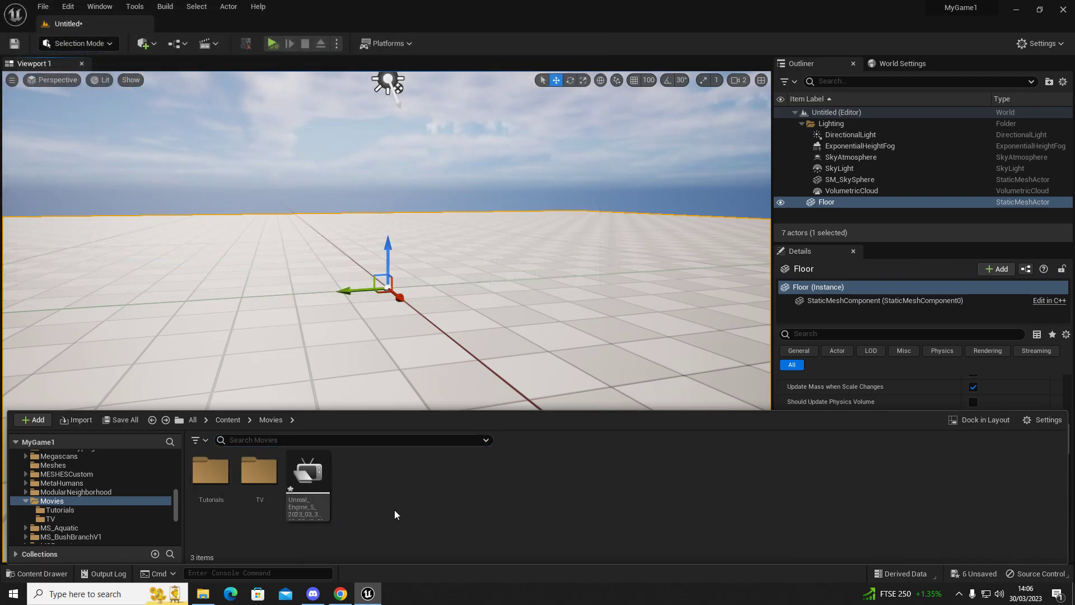
# Select and deselect the new File Media Source asset in the Movies folder
pyautogui.click(308, 482)
pyautogui.click(395, 494)
pyautogui.click(311, 485)
pyautogui.click(400, 497)
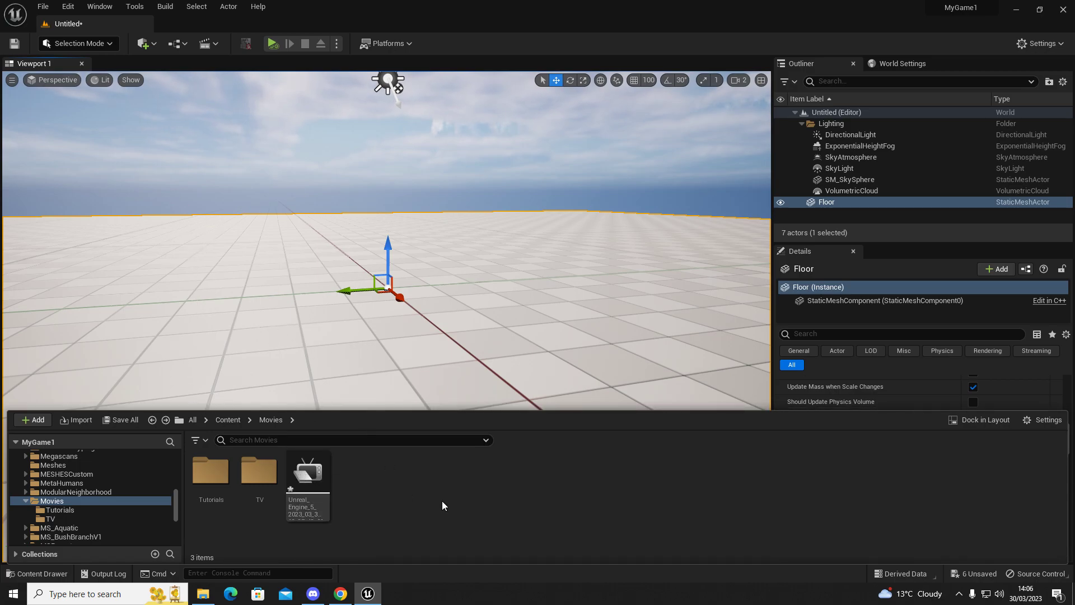
pyautogui.click(313, 493)
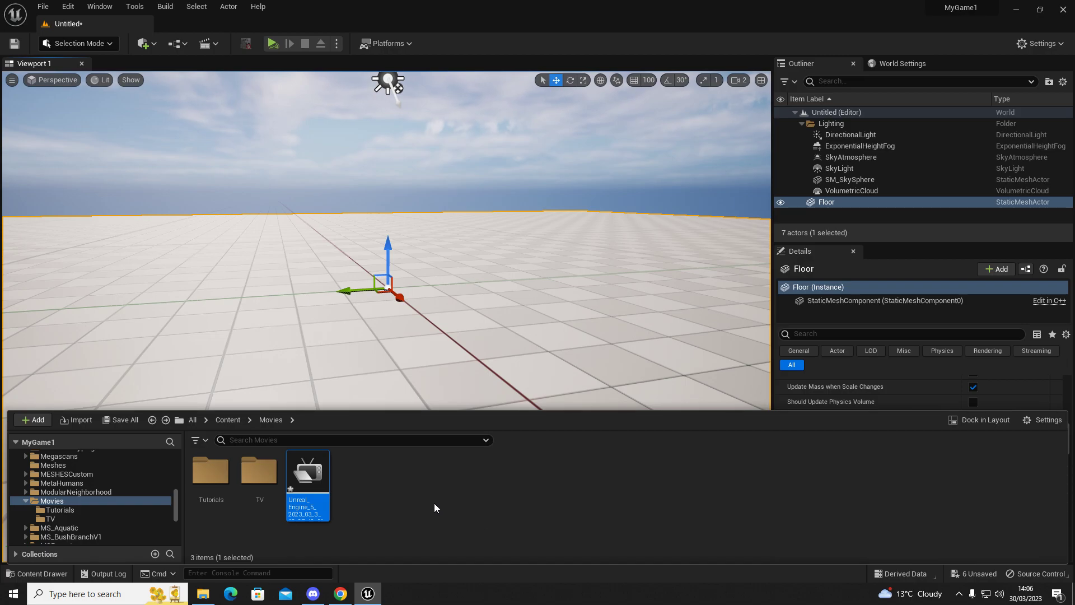
pyautogui.click(387, 496)
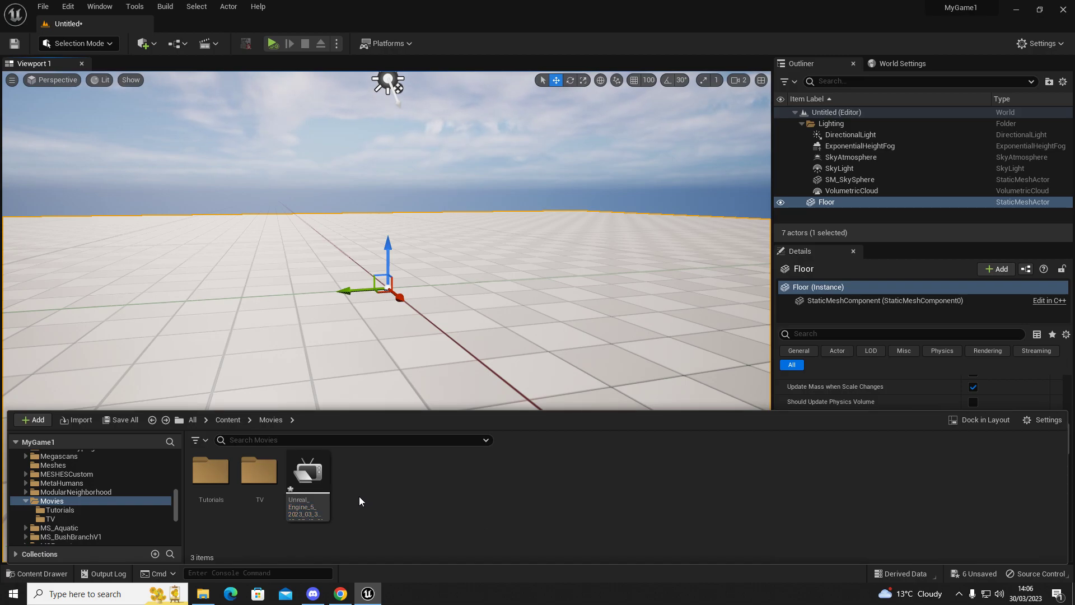
# Create a Media Player, NewMediaPlayer1, with its NewMediaPlayer1_Video output MediaTexture
pyautogui.rightClick(364, 493)
pyautogui.moveTo(423, 394)
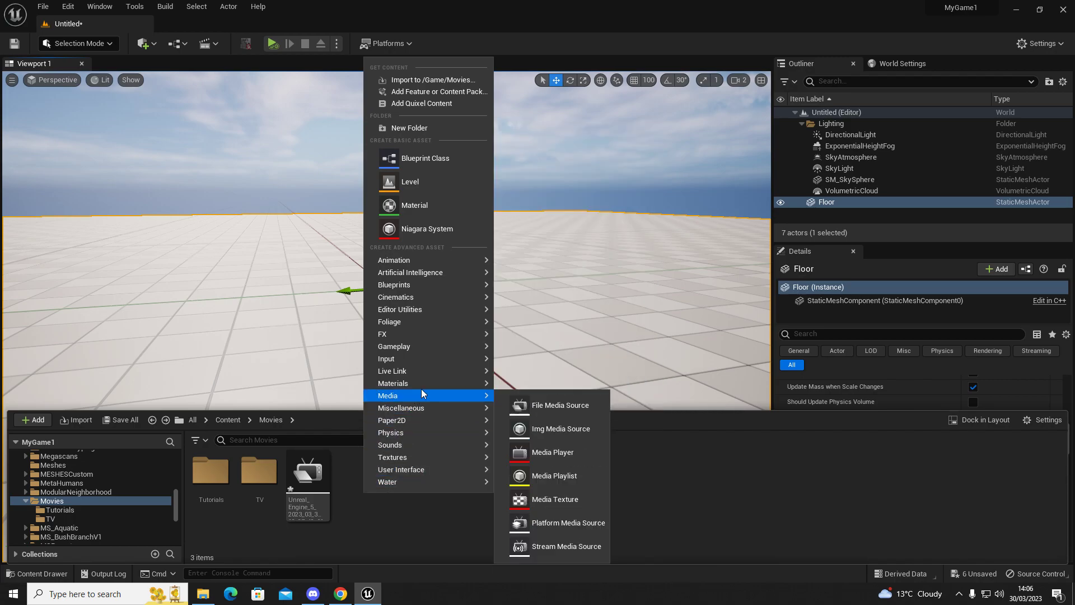
pyautogui.click(538, 453)
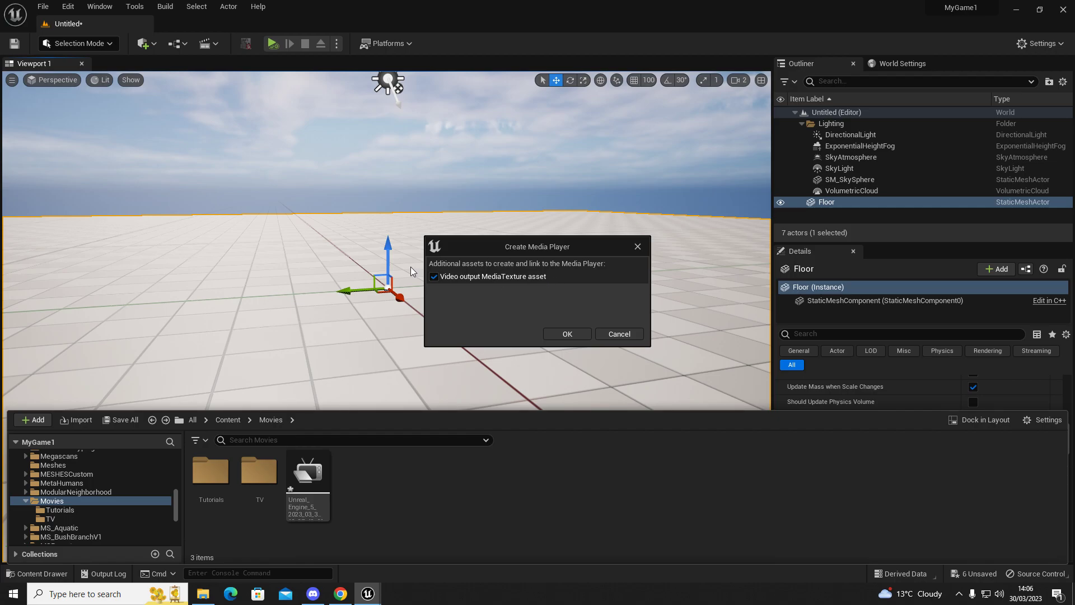
pyautogui.click(564, 335)
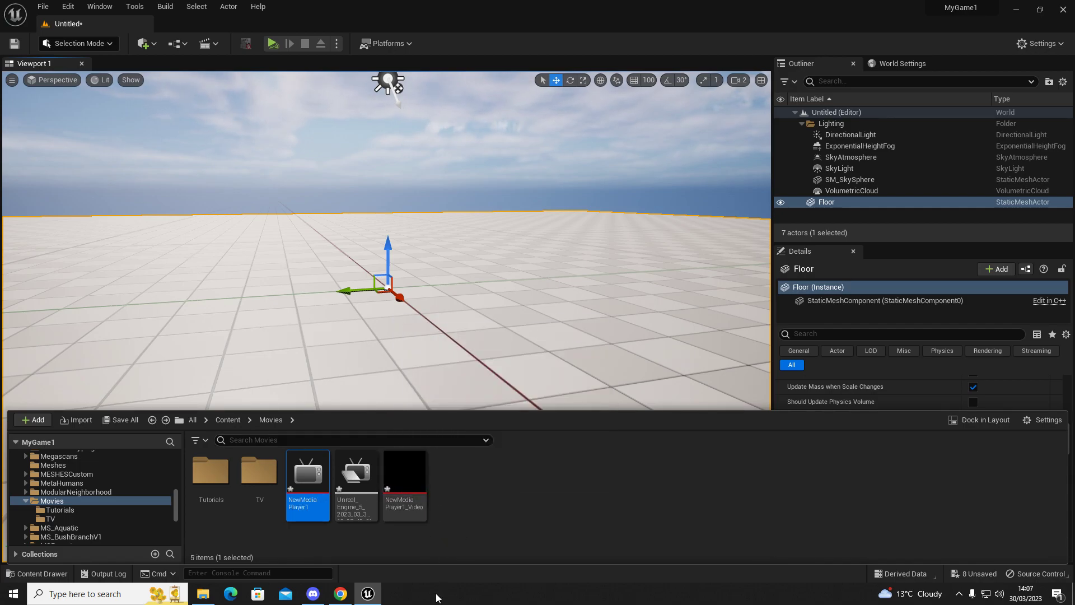
pyautogui.click(318, 542)
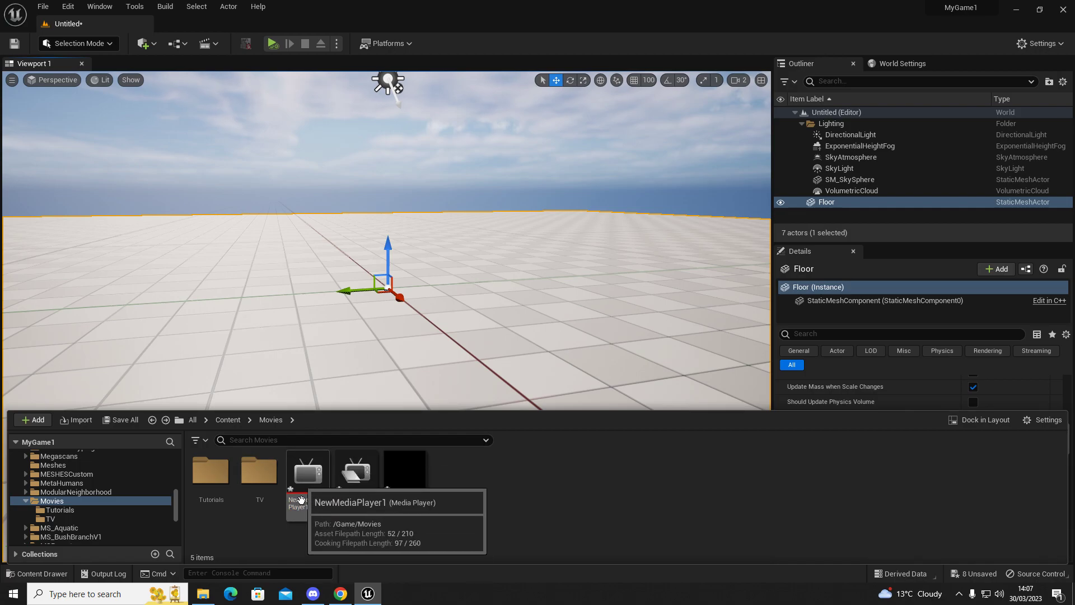
# Load the screen-recording File Media Source into NewMediaPlayer1, save it and close its editor
pyautogui.doubleClick(314, 506)
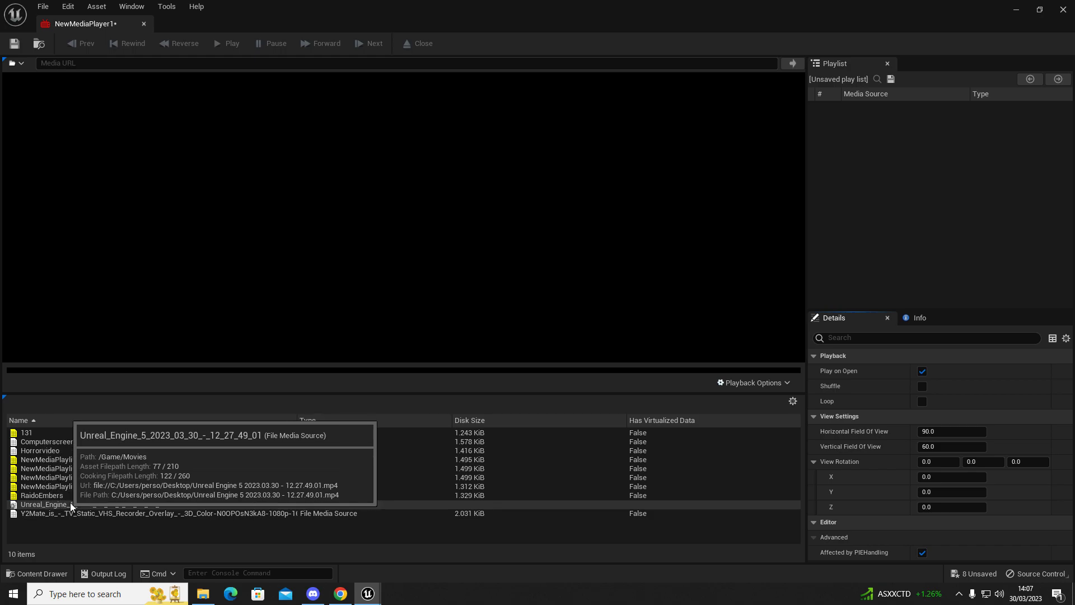
pyautogui.doubleClick(36, 502)
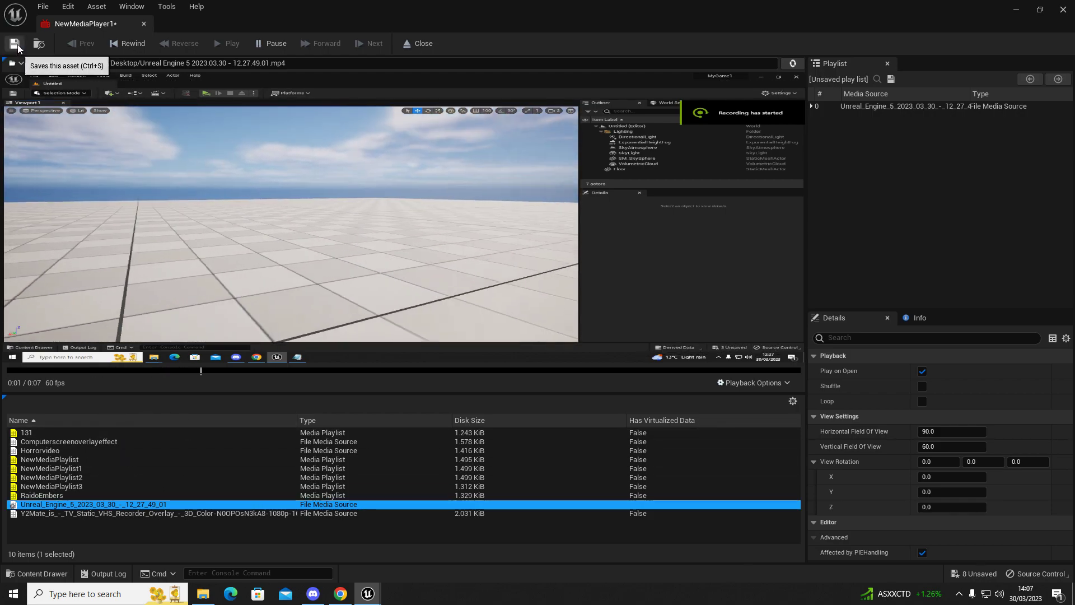
pyautogui.click(15, 43)
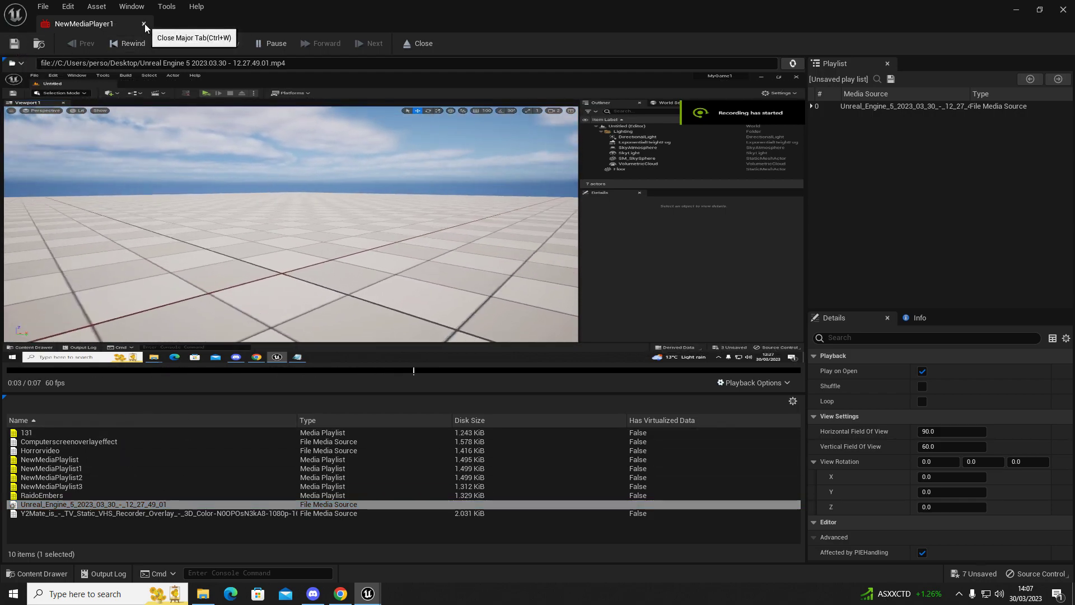
pyautogui.click(143, 24)
# Create a material from the NewMediaPlayer1_Video texture and name it TutorialVideoTexture
pyautogui.moveTo(350, 377); pyautogui.dragTo(352, 356, button='right')
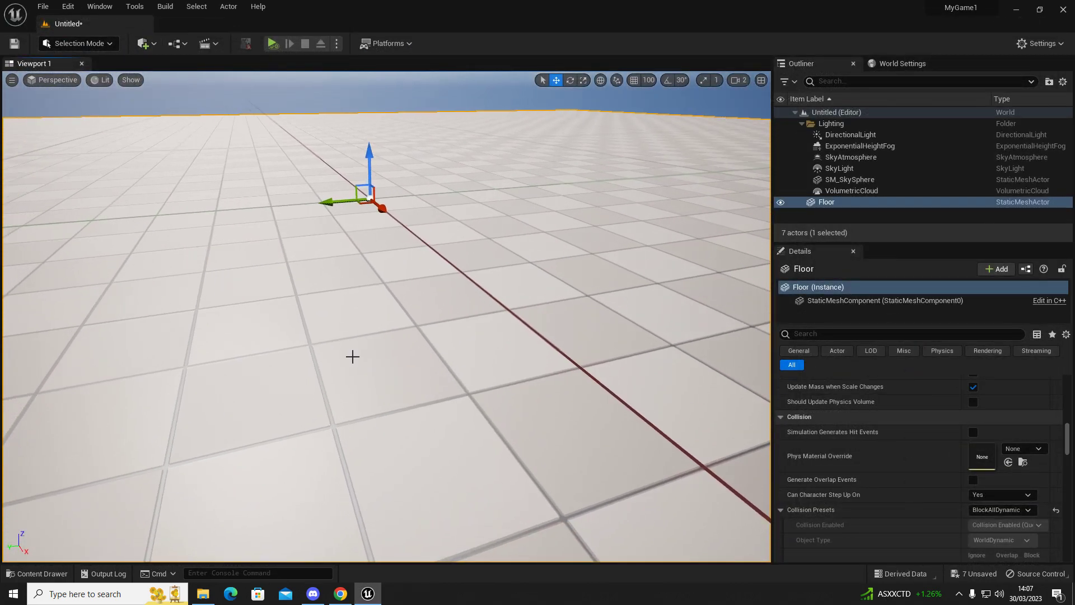
pyautogui.hotkey('ctrl', 'space')
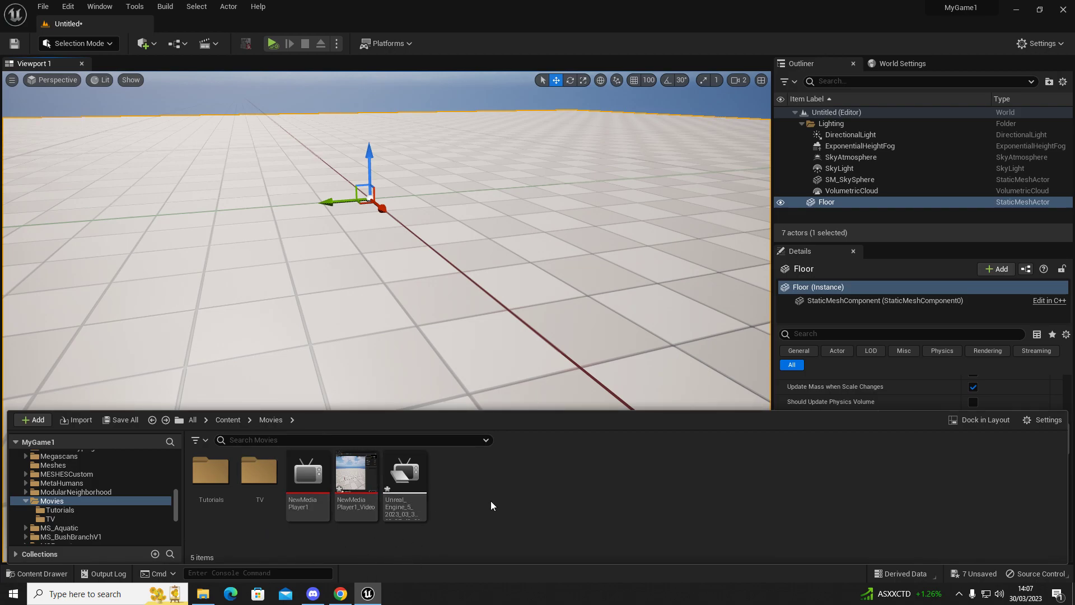
pyautogui.moveTo(352, 513)
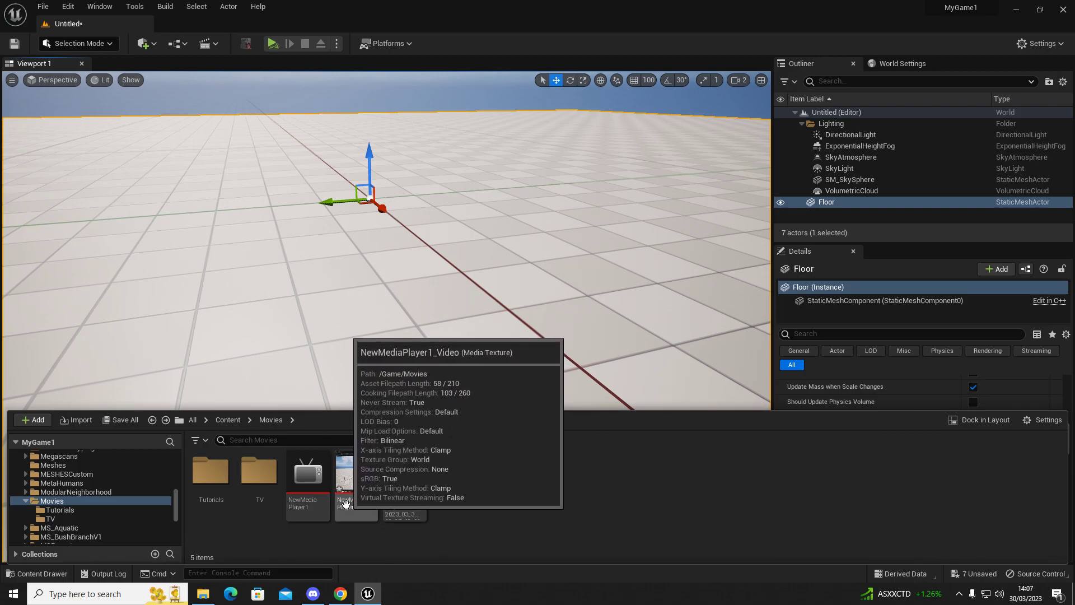
pyautogui.rightClick(346, 505)
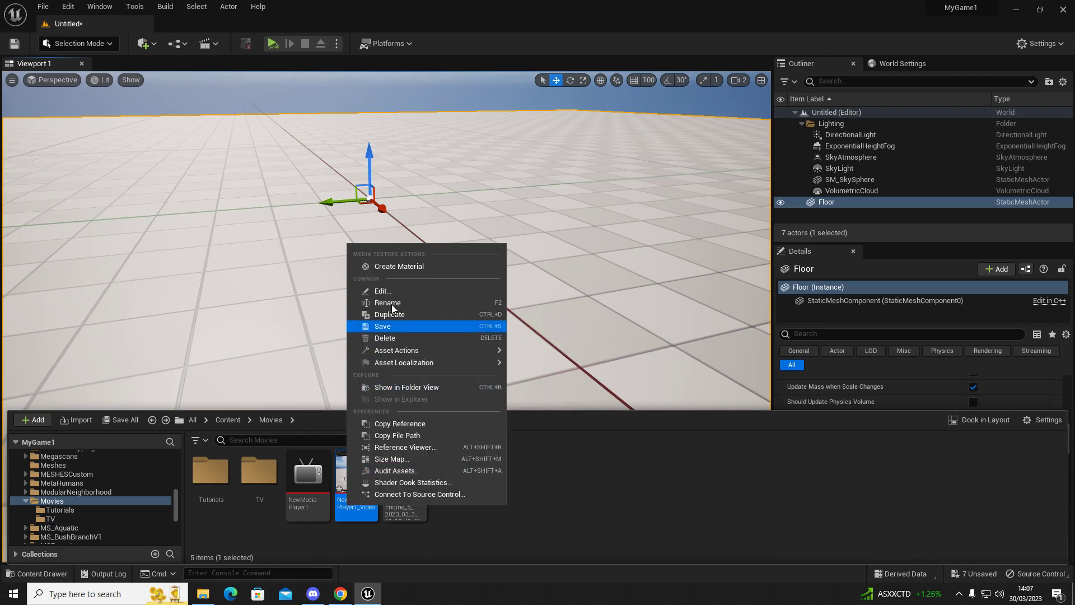
pyautogui.click(421, 267)
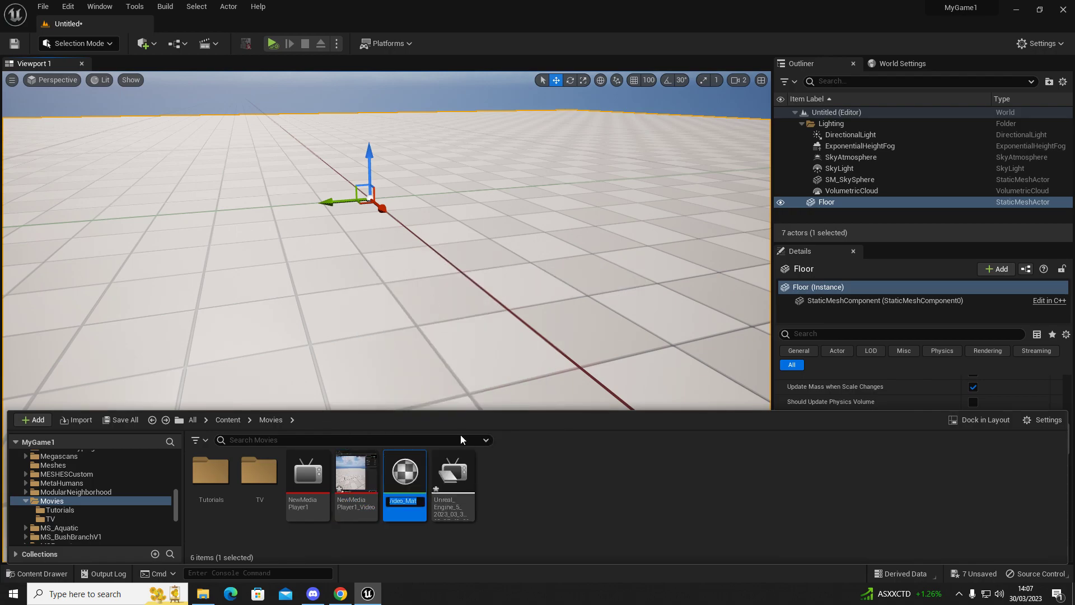
pyautogui.write('Tutor')
pyautogui.press('BackSpace')
pyautogui.write('orialVideoTexture')
pyautogui.press('Return')
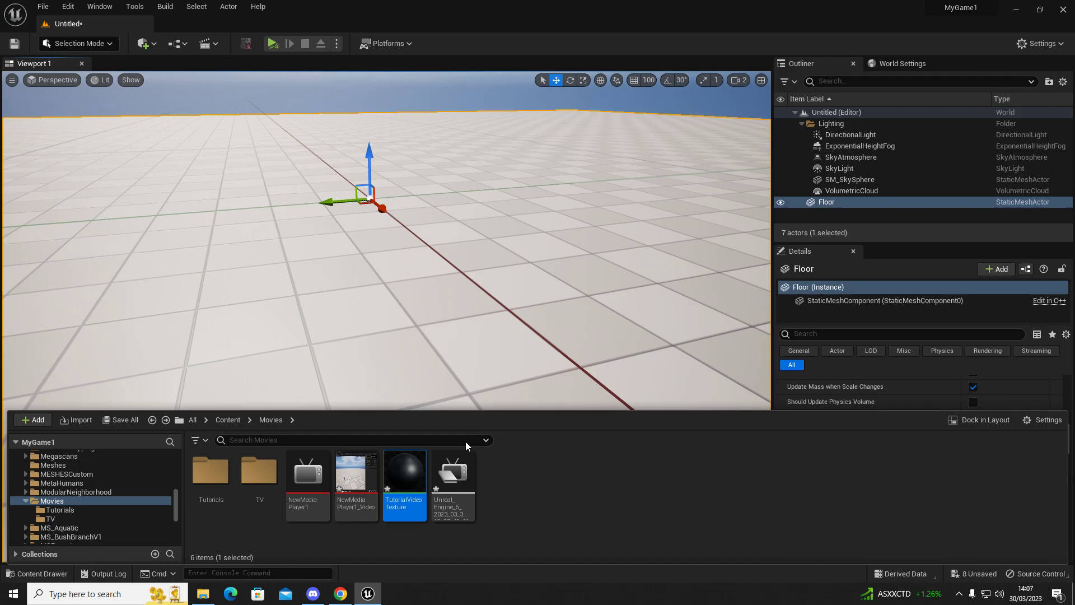
# Arrange the material graph, moving the Texture Sample node left of the output node
pyautogui.click(430, 520)
pyautogui.moveTo(409, 482)
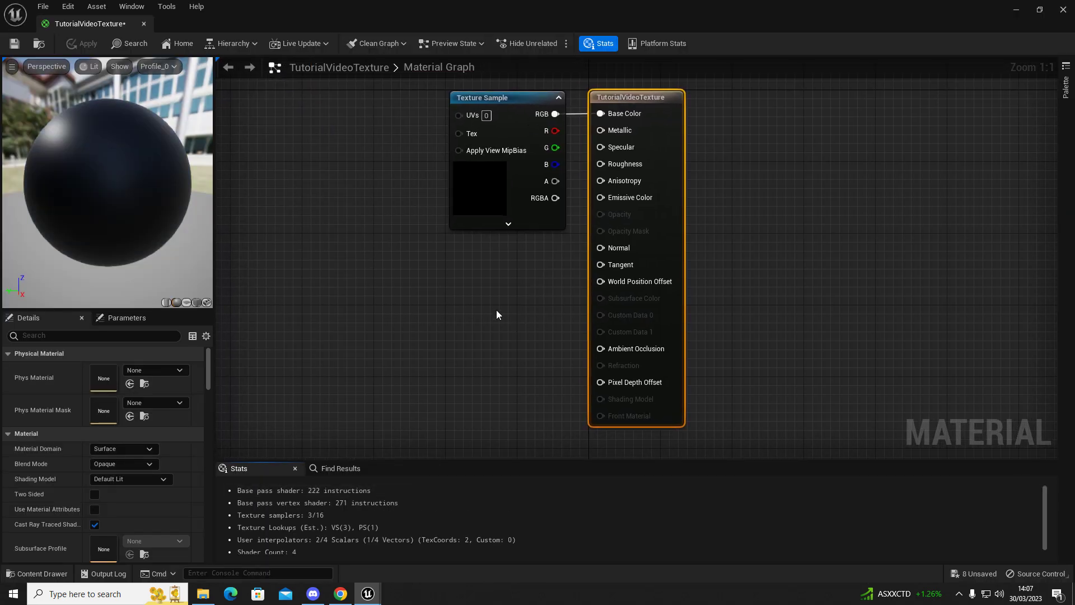
pyautogui.moveTo(499, 312); pyautogui.dragTo(321, 381, button='right')
pyautogui.moveTo(262, 238); pyautogui.dragTo(295, 152, button='right')
pyautogui.moveTo(426, 296); pyautogui.dragTo(351, 294)
pyautogui.click(454, 318)
pyautogui.moveTo(454, 318); pyautogui.dragTo(348, 314, button='right')
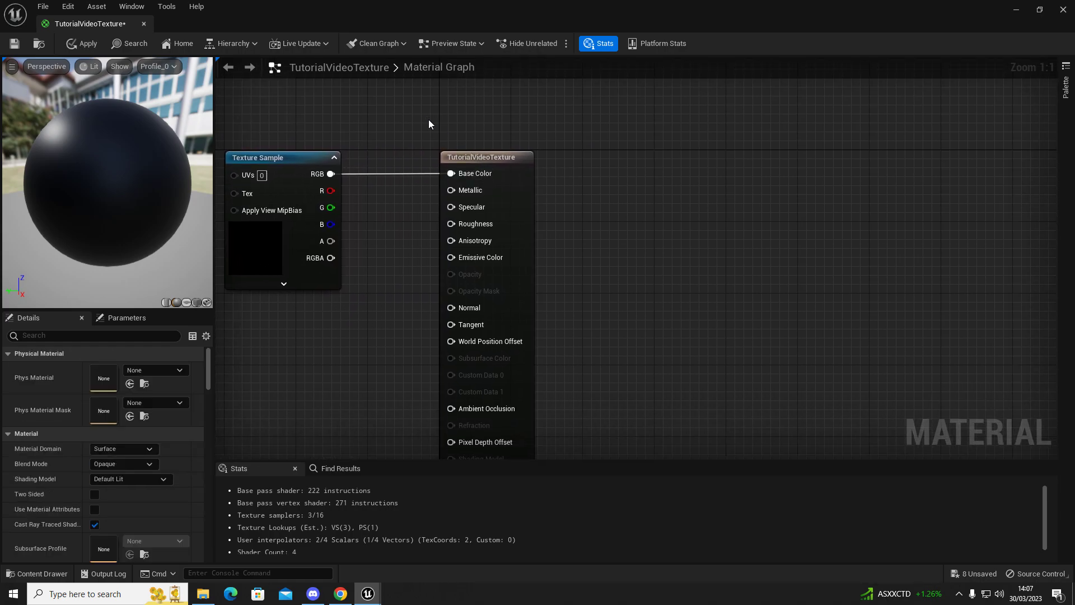
pyautogui.moveTo(429, 121); pyautogui.dragTo(616, 277)
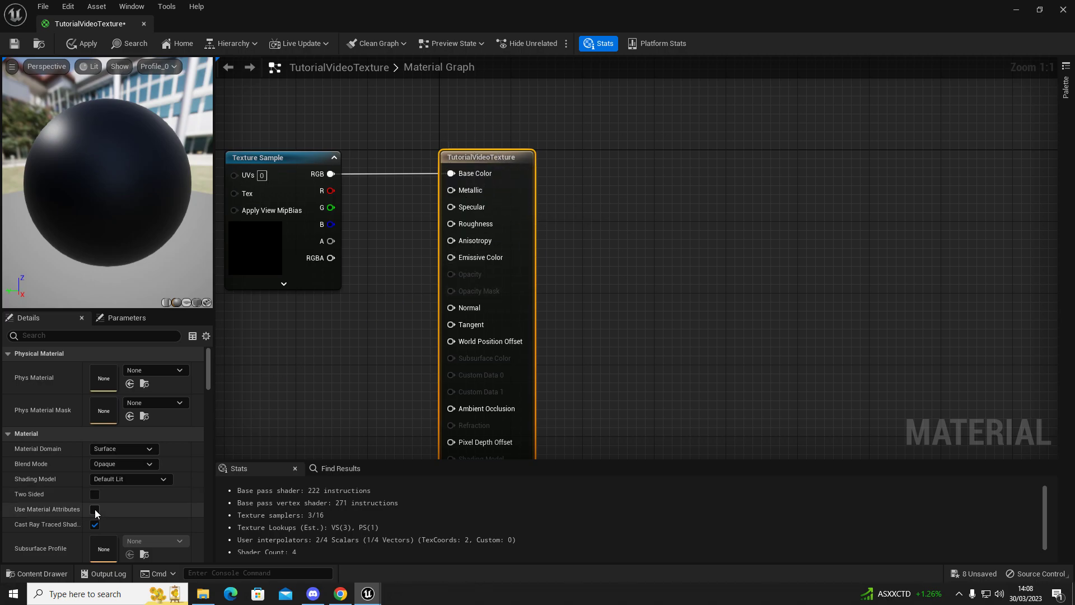
# Set User Interface domain, connect RGB to Final Color, make it Translucent, then apply and save
pyautogui.click(101, 449)
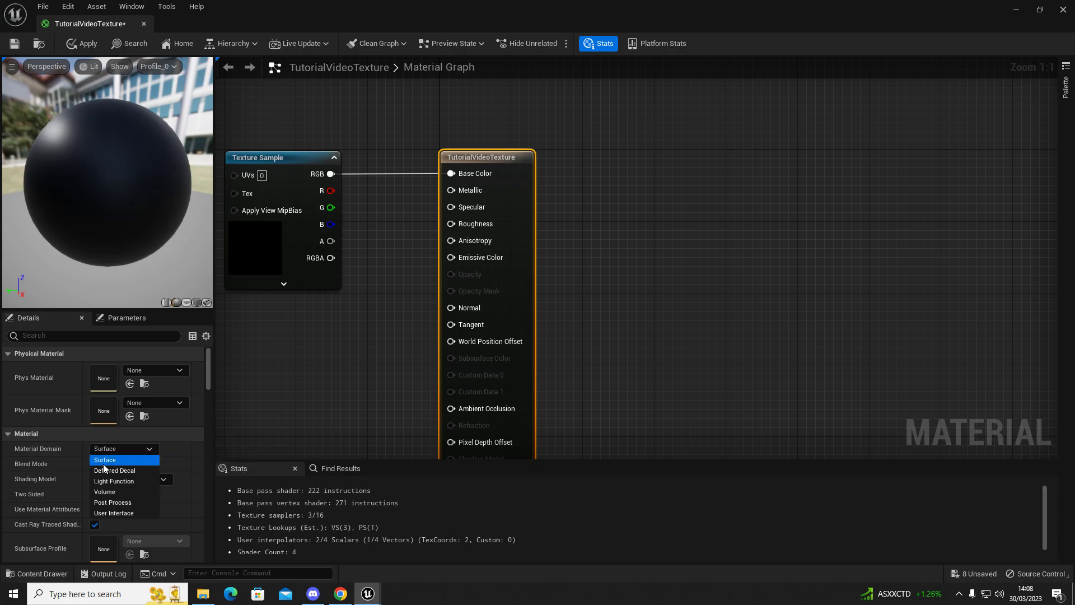
pyautogui.click(108, 513)
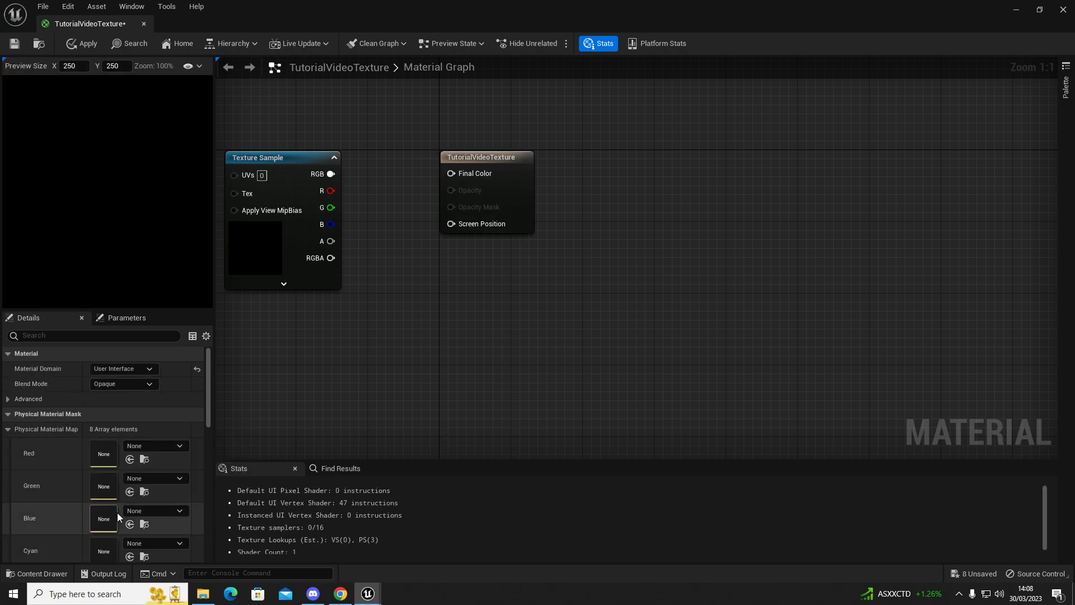
pyautogui.moveTo(330, 174); pyautogui.dragTo(453, 173)
pyautogui.moveTo(425, 133); pyautogui.dragTo(581, 282)
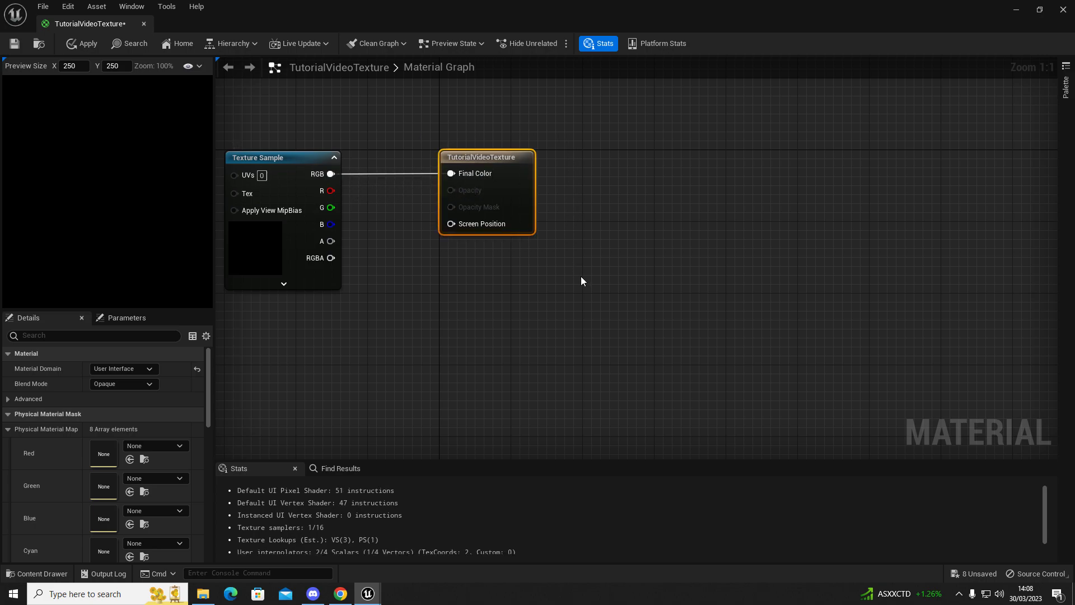
pyautogui.click(118, 384)
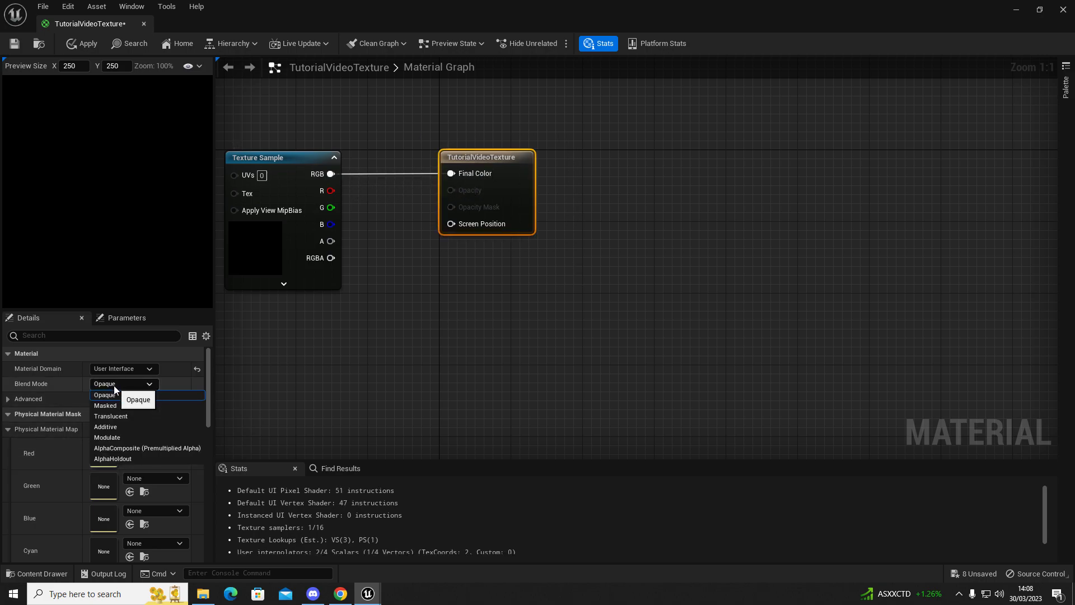
pyautogui.click(113, 417)
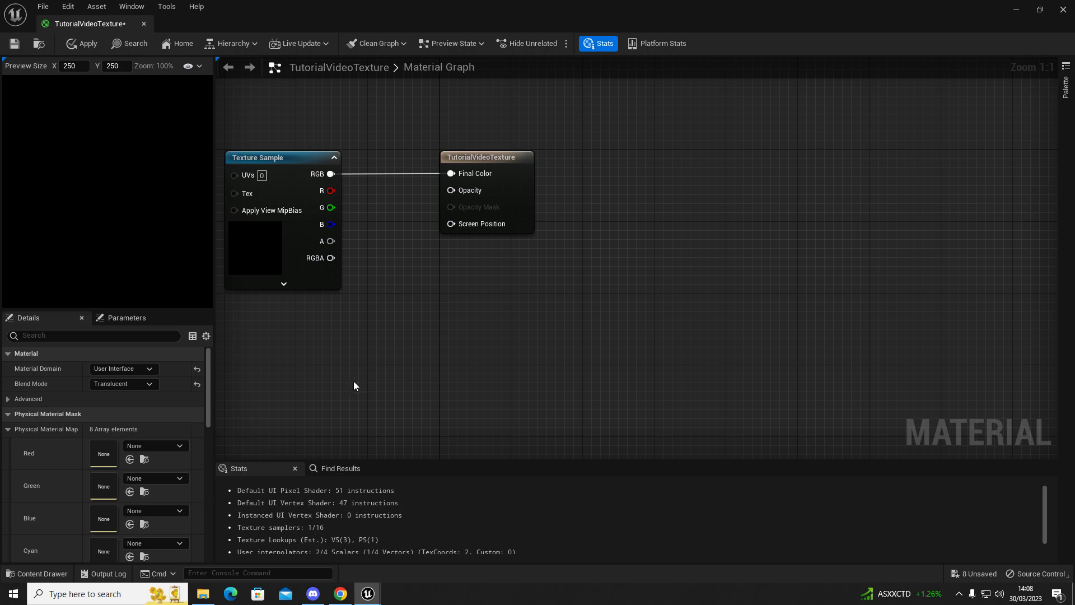
pyautogui.click(82, 43)
pyautogui.click(15, 44)
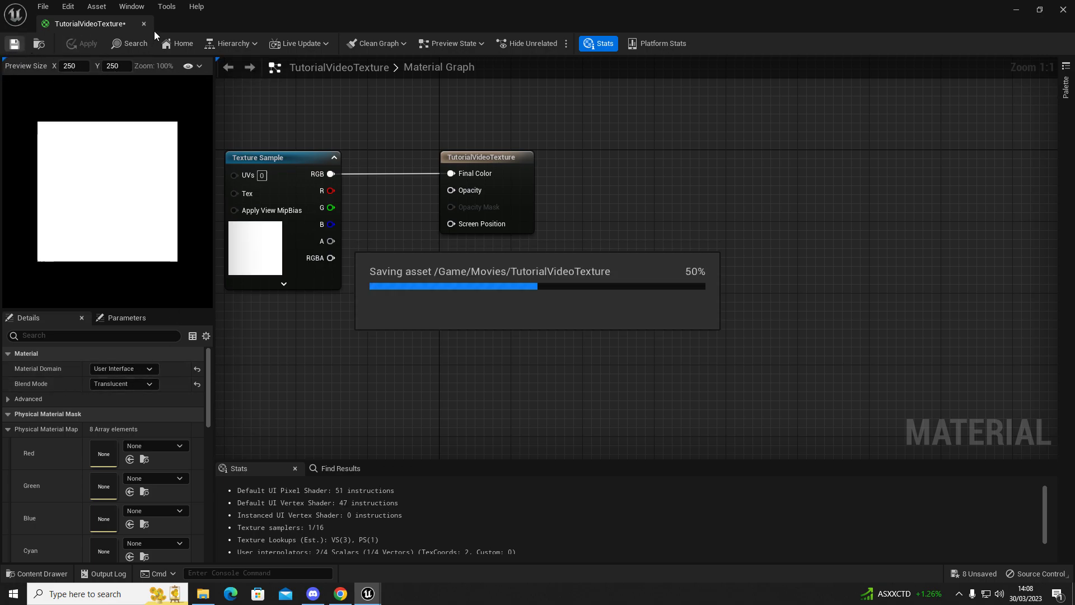
# Close the material and play the Unreal_Engine video source in NewMediaPlayer1
pyautogui.click(144, 24)
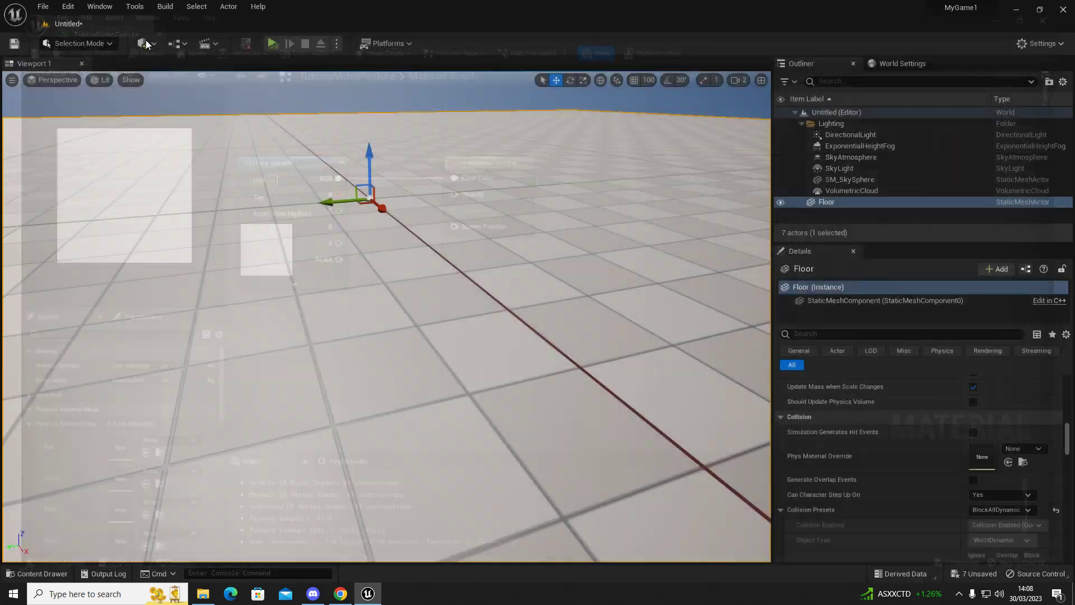
pyautogui.moveTo(413, 300); pyautogui.dragTo(413, 263, button='right')
pyautogui.hotkey('ctrl', 'space')
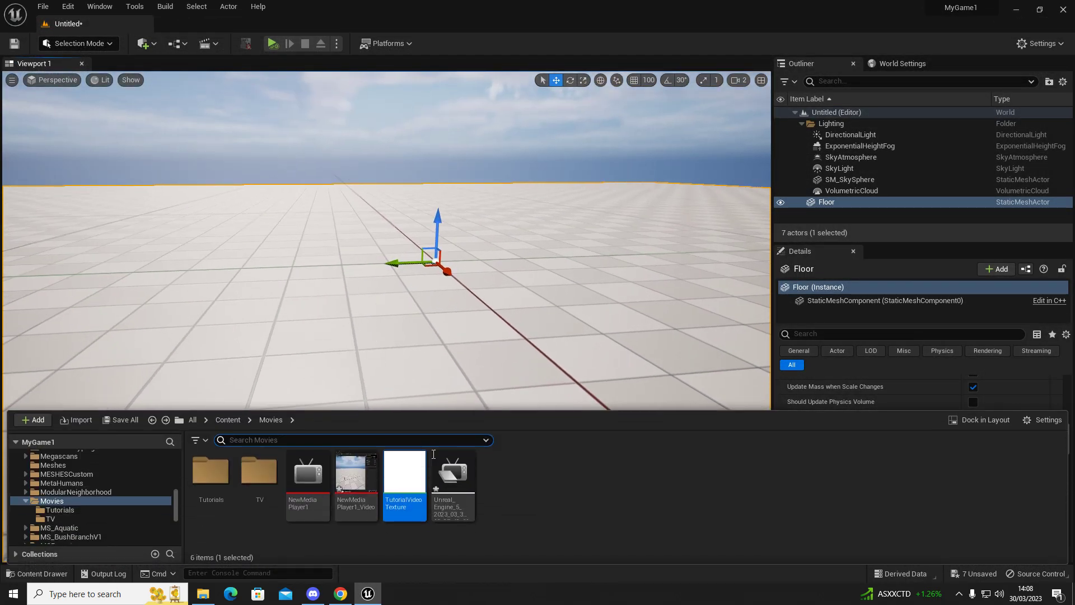
pyautogui.doubleClick(294, 508)
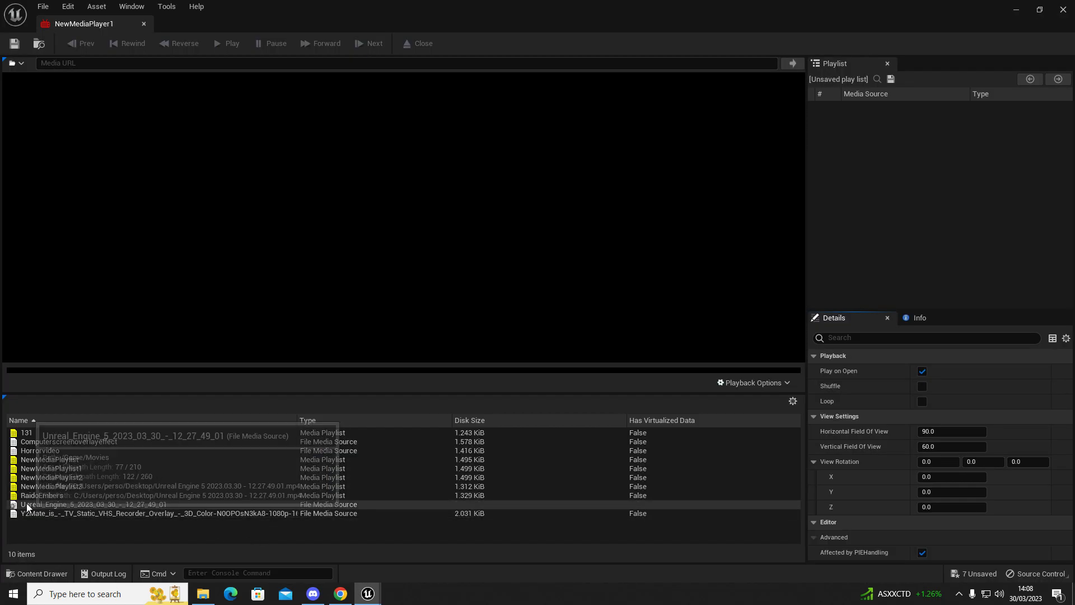
pyautogui.doubleClick(25, 503)
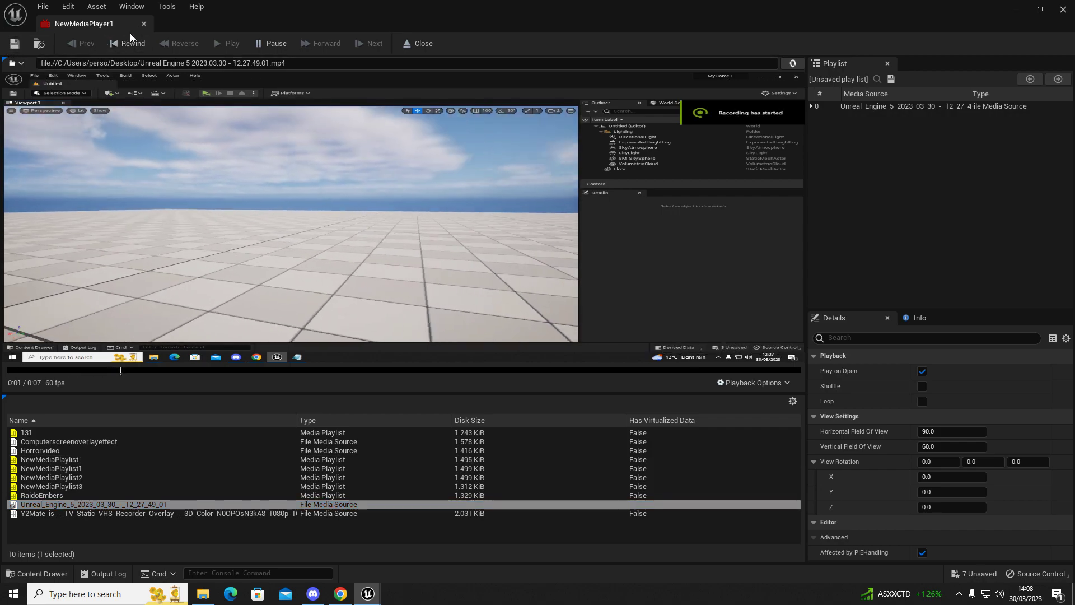
pyautogui.click(144, 23)
# Return to the level with the Movies folder contents showing
pyautogui.moveTo(396, 365); pyautogui.dragTo(399, 348, button='right')
pyautogui.hotkey('ctrl', 'space')
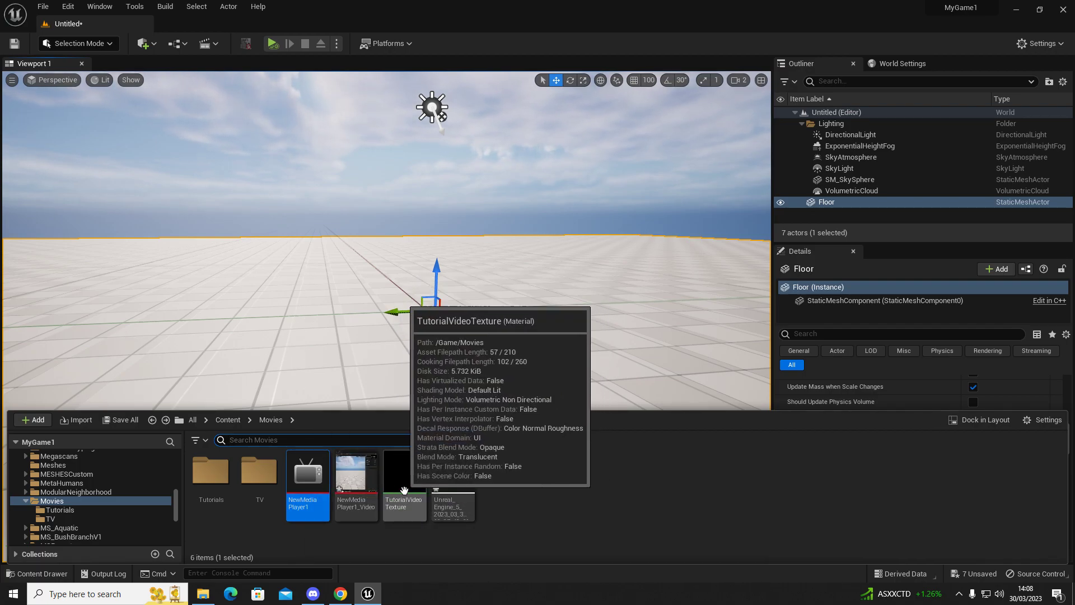
pyautogui.click(502, 504)
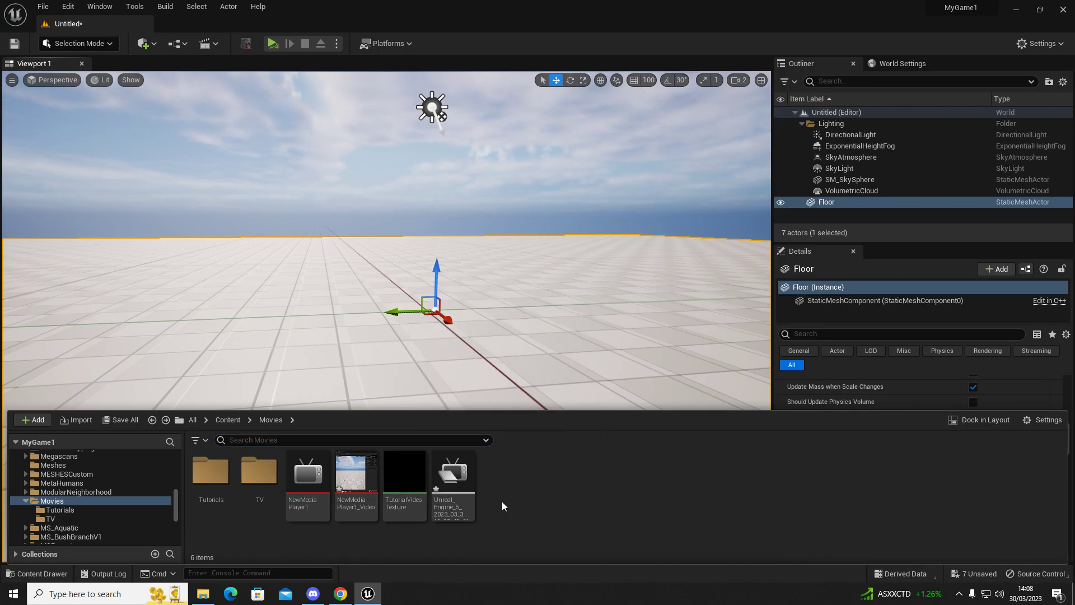
# Create a User Widget-based Widget Blueprint named TutorialWidgetBPVideo in Movies
pyautogui.rightClick(502, 502)
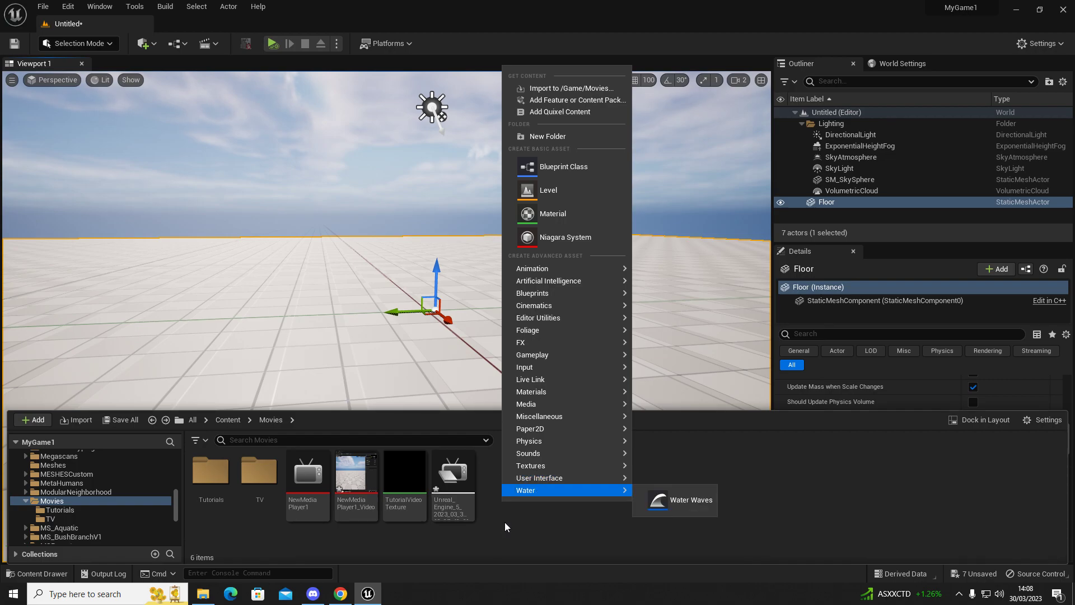
pyautogui.rightClick(498, 510)
pyautogui.moveTo(551, 488)
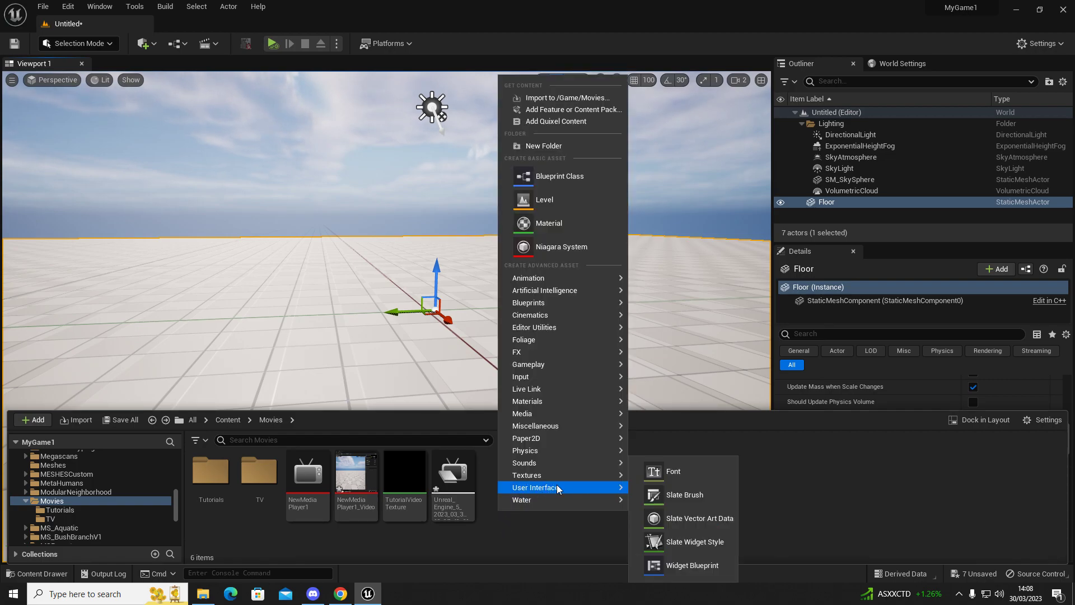
pyautogui.click(688, 566)
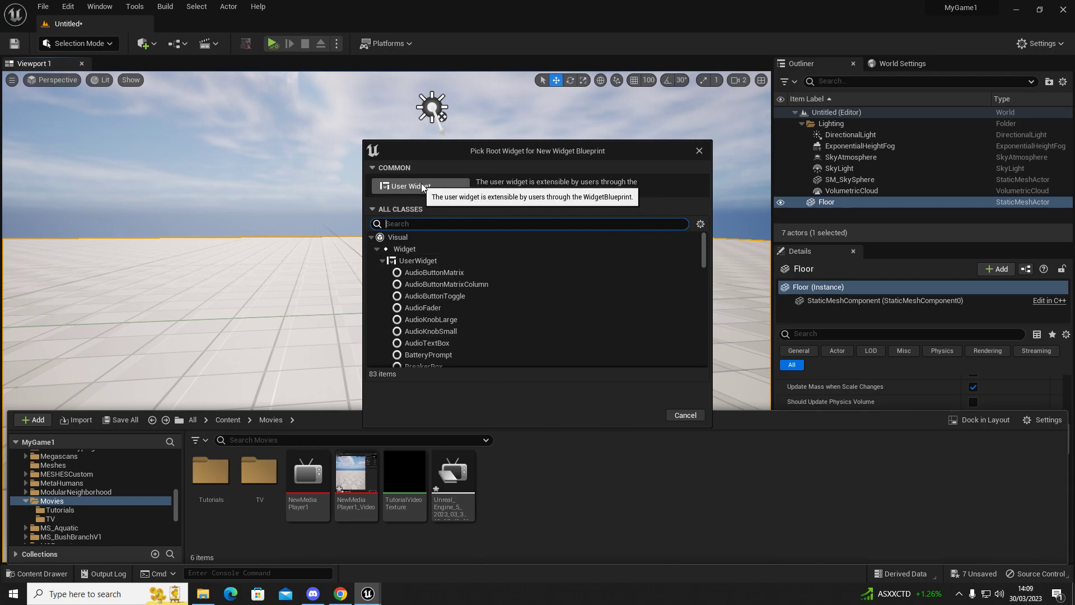
pyautogui.click(423, 188)
pyautogui.write('T')
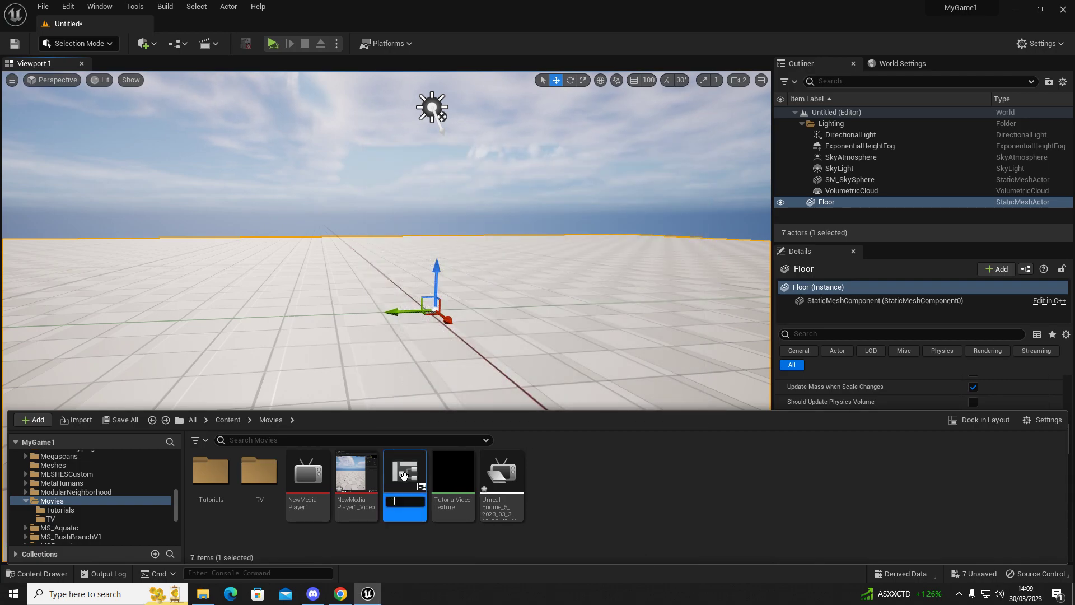
pyautogui.write('ut')
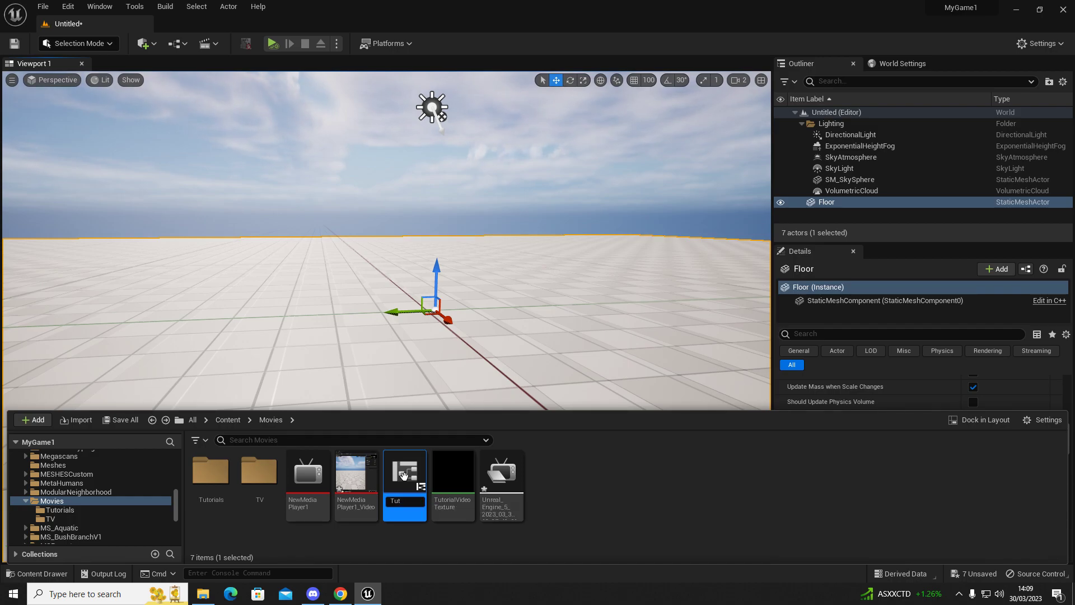
pyautogui.write('proalWidgetBP')
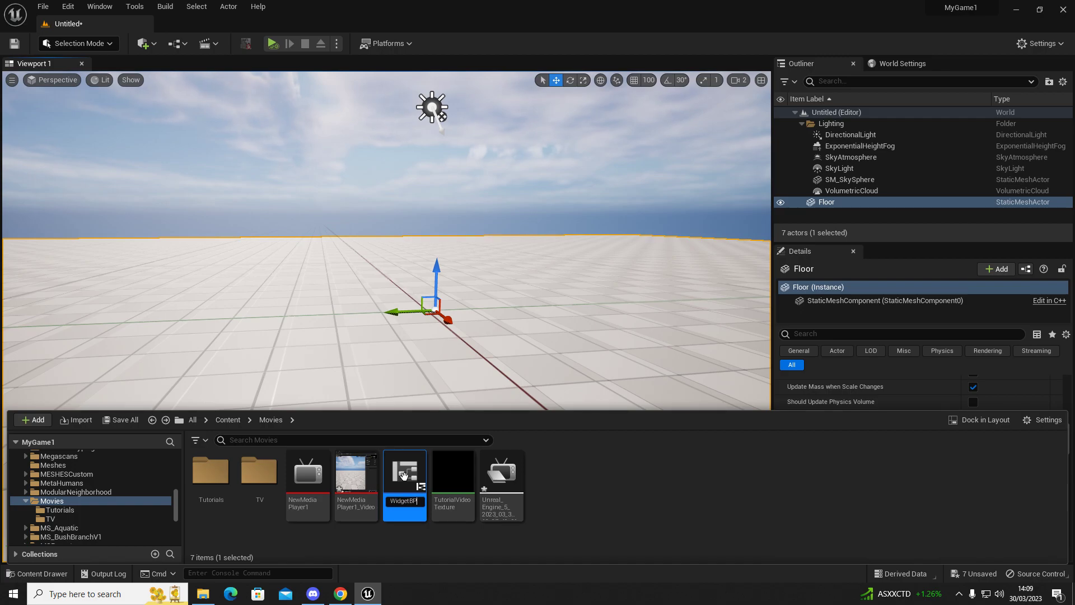
pyautogui.write('Video')
pyautogui.press('Return')
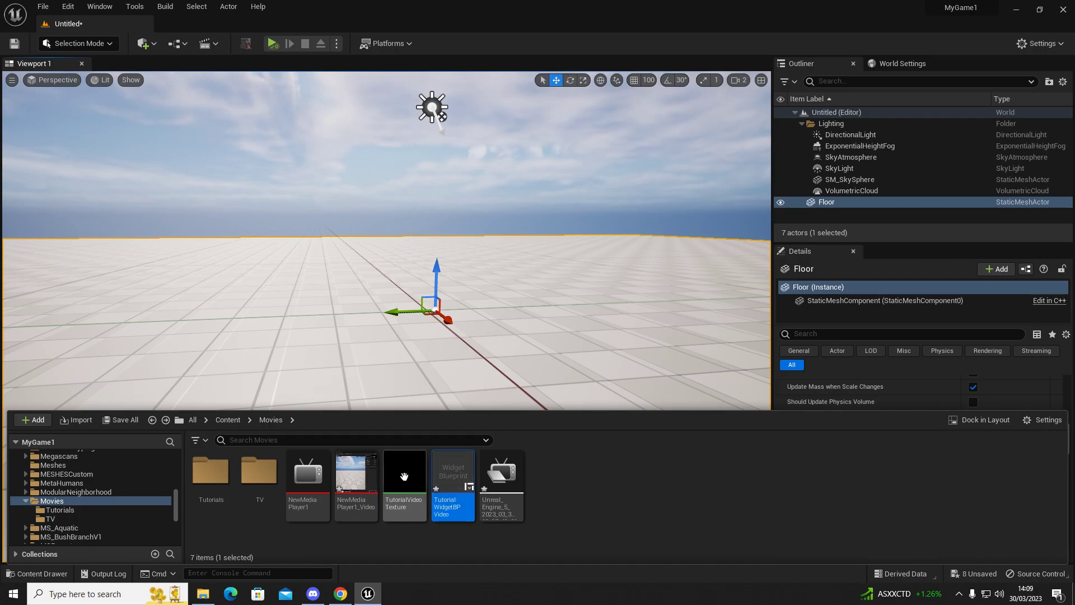
pyautogui.click(591, 510)
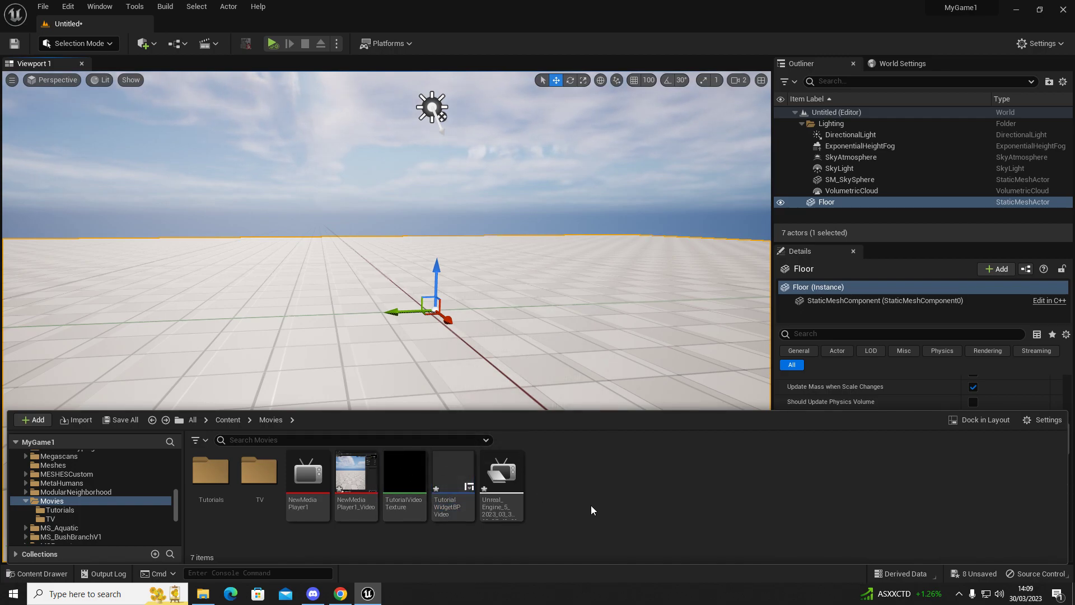
# Open TutorialWidgetBPVideo, place a Canvas Panel as its root, and find Image in the Palette
pyautogui.doubleClick(443, 474)
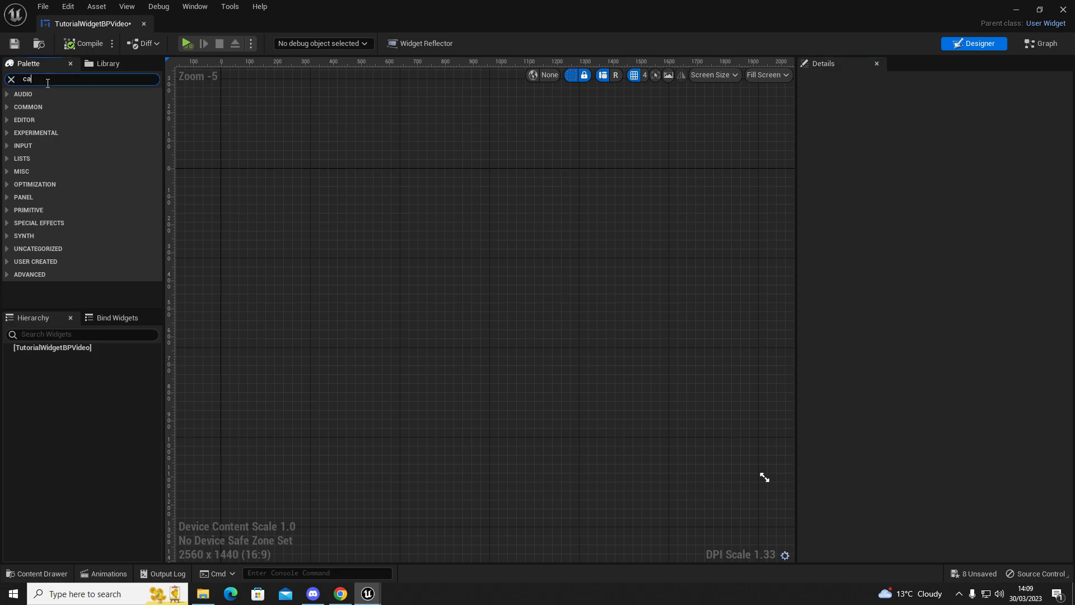
pyautogui.write('nvas')
pyautogui.click(56, 105)
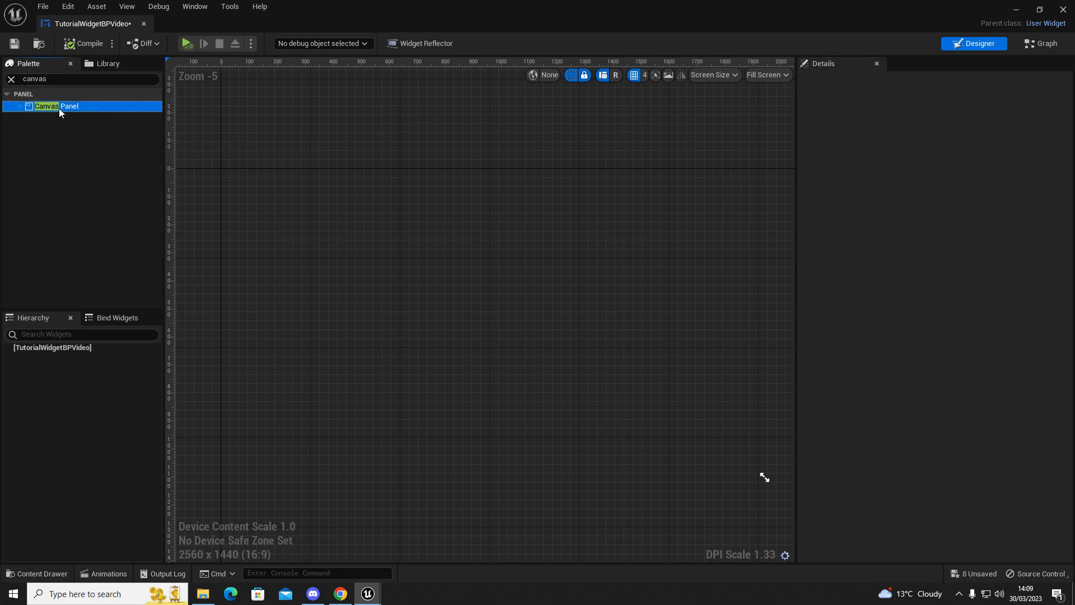
pyautogui.moveTo(62, 106); pyautogui.dragTo(56, 349)
pyautogui.click(65, 357)
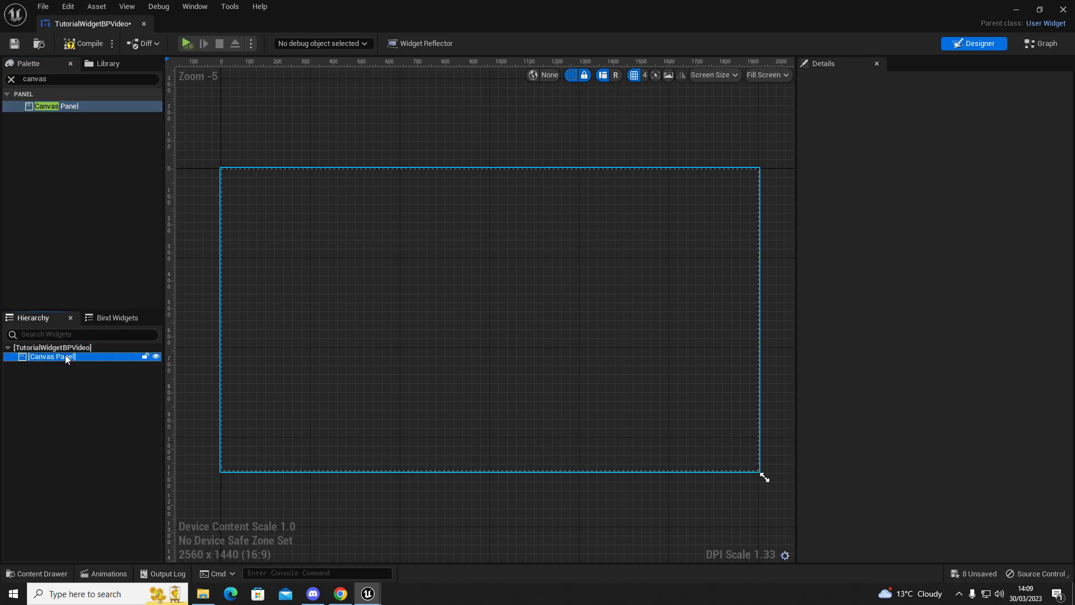
pyautogui.click(49, 78)
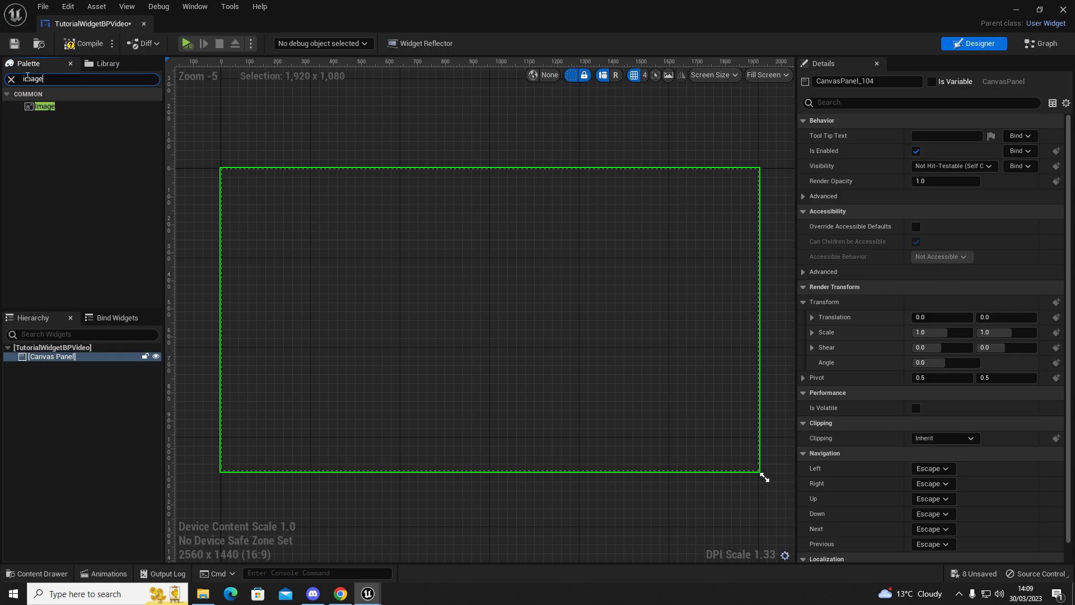
pyautogui.click(45, 106)
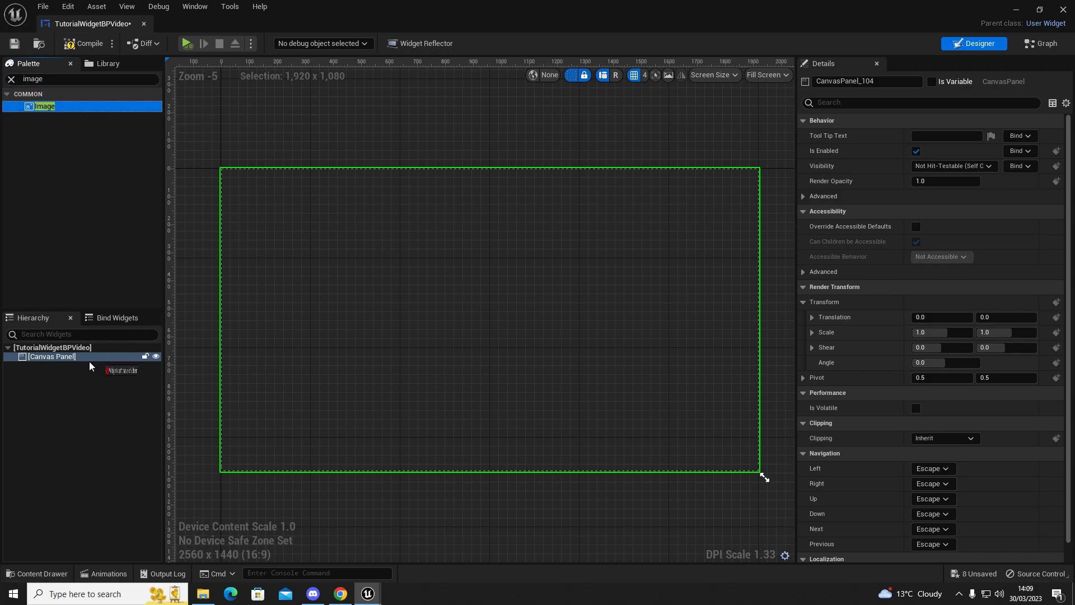
# Add Image_55 inside the Canvas Panel and resize it to 562 x 312
pyautogui.moveTo(50, 362); pyautogui.dragTo(46, 361)
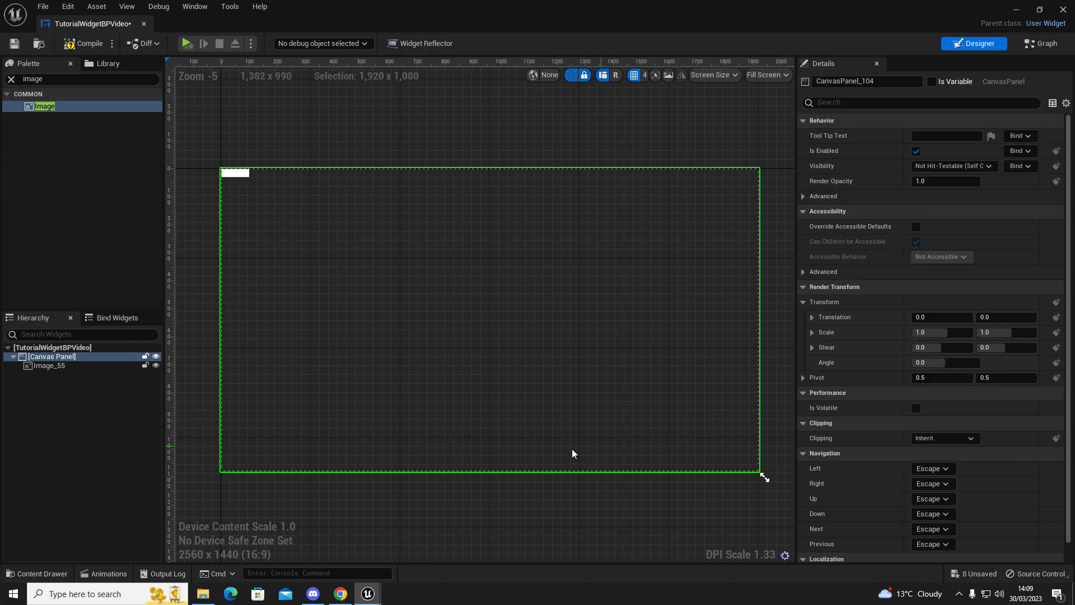
pyautogui.click(245, 173)
pyautogui.moveTo(249, 177); pyautogui.dragTo(340, 235)
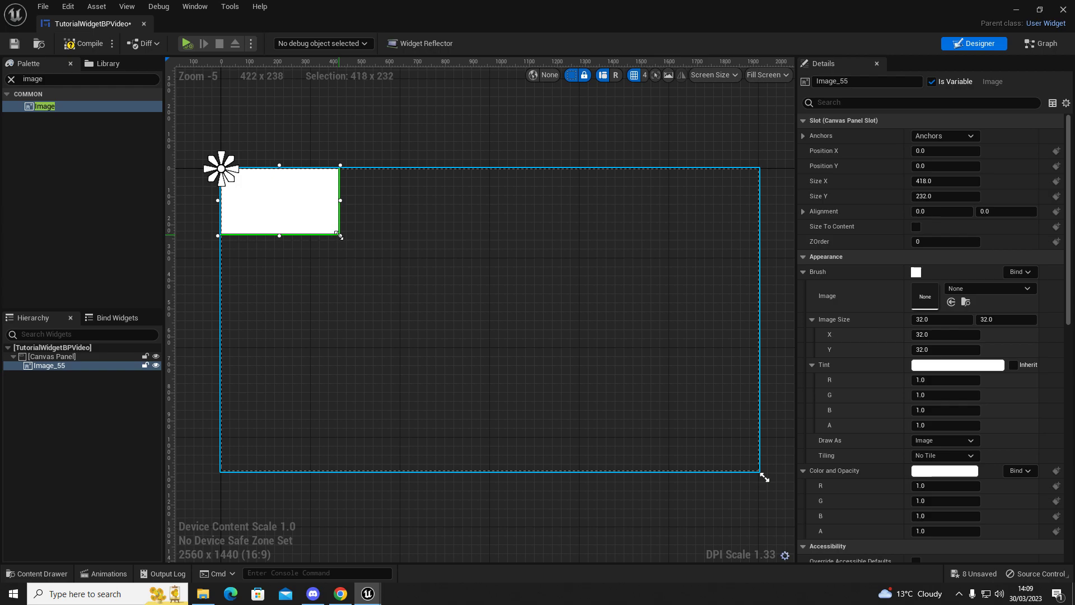
pyautogui.moveTo(282, 206)
pyautogui.mouseDown()
pyautogui.moveTo(296, 216)
pyautogui.moveTo(281, 211)
pyautogui.mouseUp()
pyautogui.moveTo(349, 246); pyautogui.dragTo(392, 268)
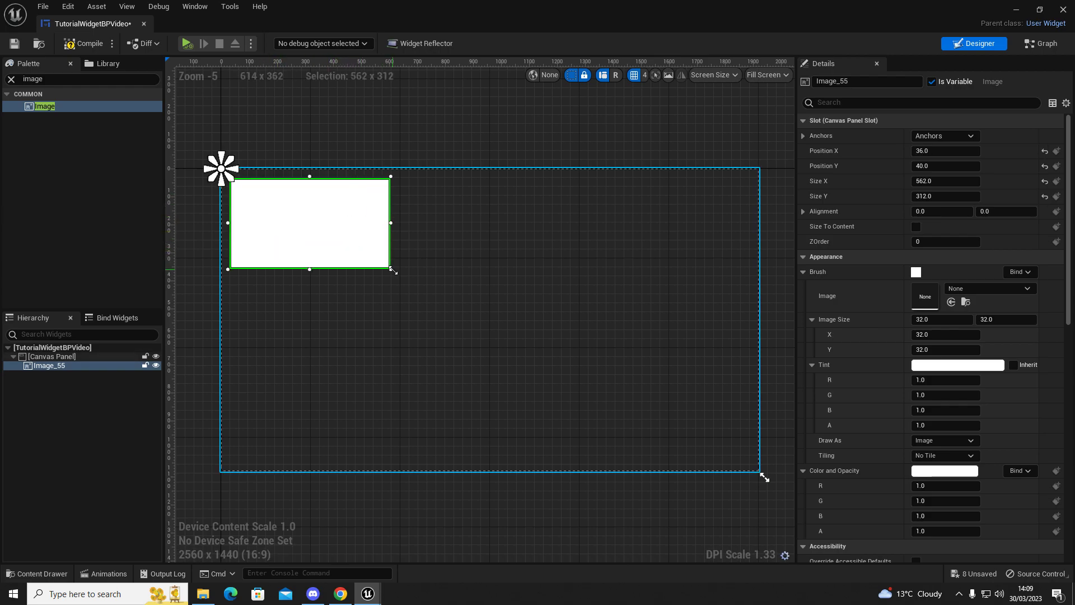
# Position the image within the canvas and move its anchor to the image's centre
pyautogui.moveTo(560, 331); pyautogui.dragTo(521, 334, button='right')
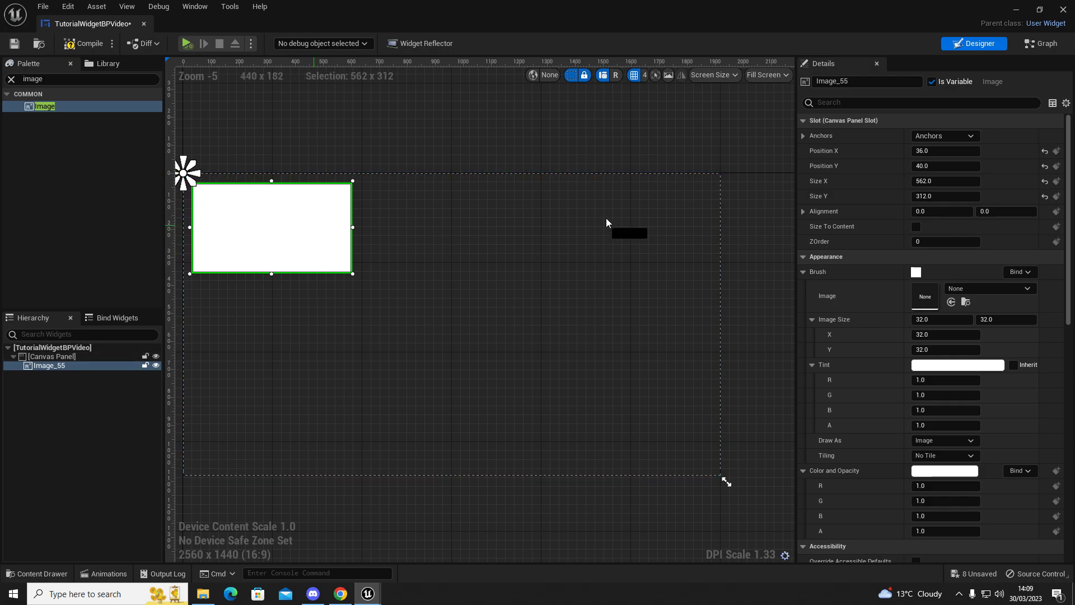
pyautogui.moveTo(606, 223); pyautogui.dragTo(280, 219)
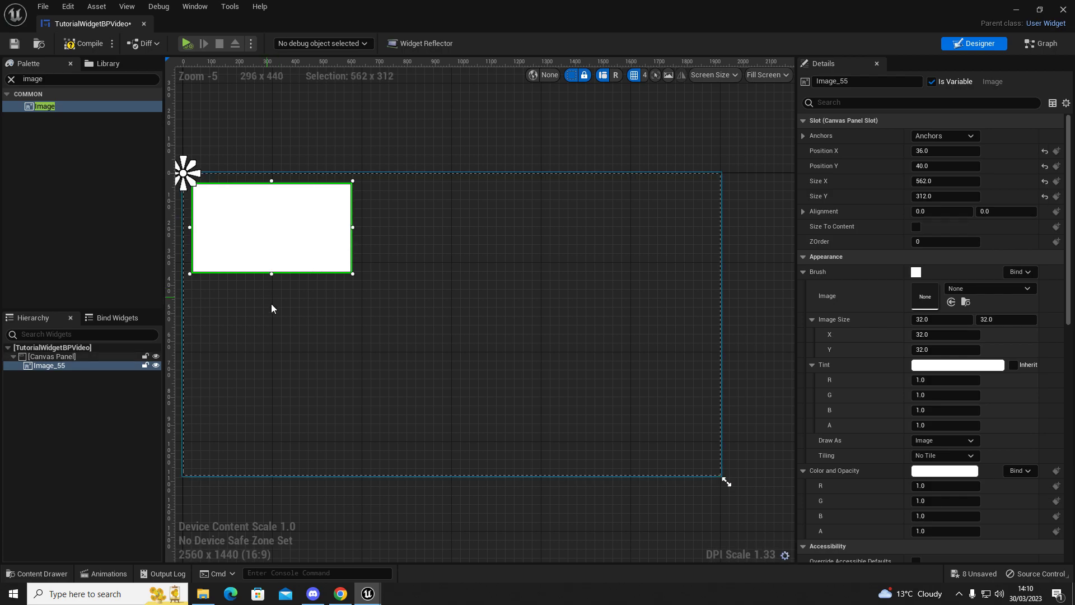
pyautogui.click(271, 307)
pyautogui.moveTo(279, 312); pyautogui.dragTo(325, 320, button='right')
pyautogui.click(293, 255)
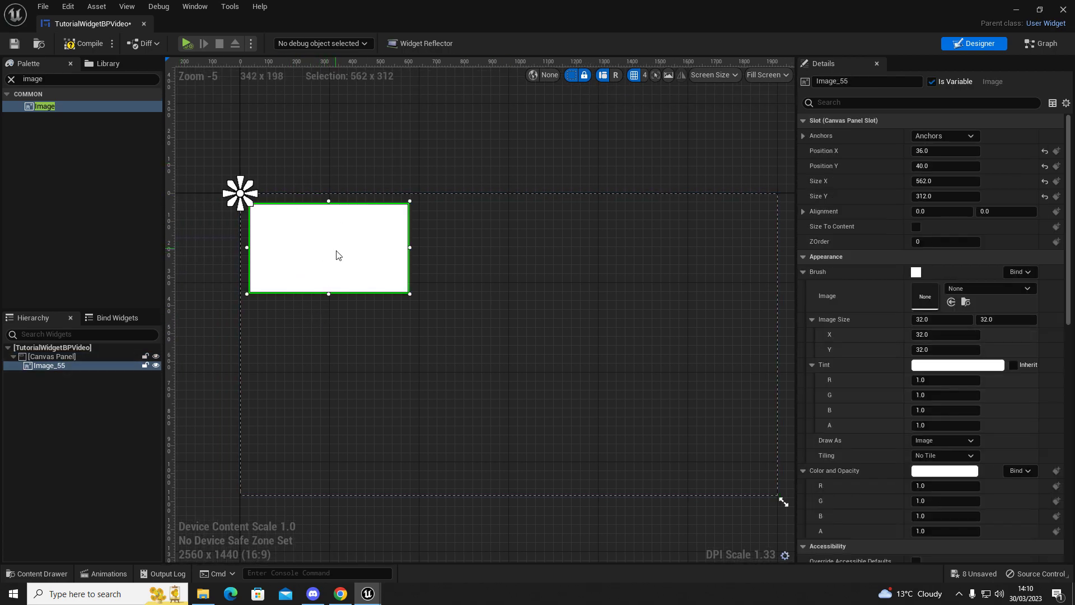
pyautogui.moveTo(336, 255); pyautogui.dragTo(243, 201)
pyautogui.moveTo(321, 309); pyautogui.dragTo(341, 308, button='right')
pyautogui.click(358, 303)
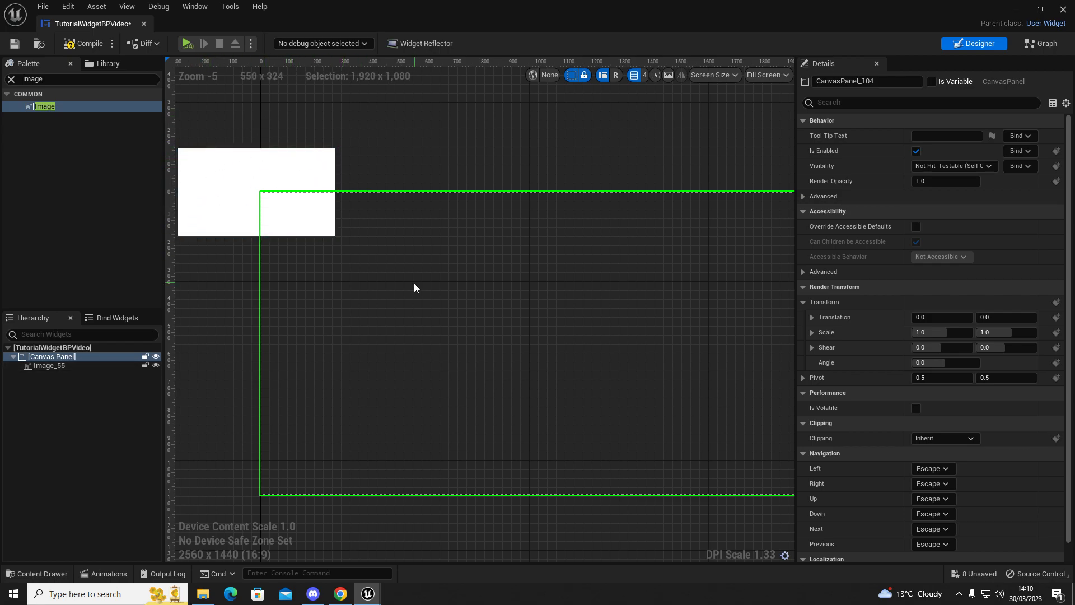
pyautogui.click(329, 219)
pyautogui.moveTo(208, 193); pyautogui.dragTo(301, 248)
pyautogui.click(301, 248)
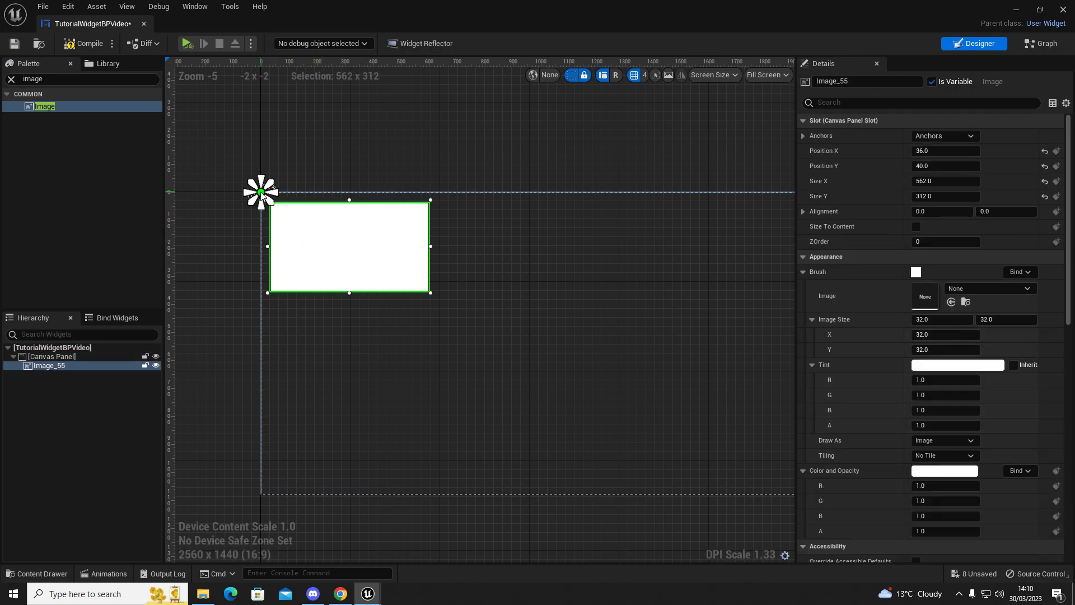
pyautogui.moveTo(259, 192); pyautogui.dragTo(353, 257)
# Compile the widget, then set Image_55's Behavior Visibility to Hidden
pyautogui.click(365, 333)
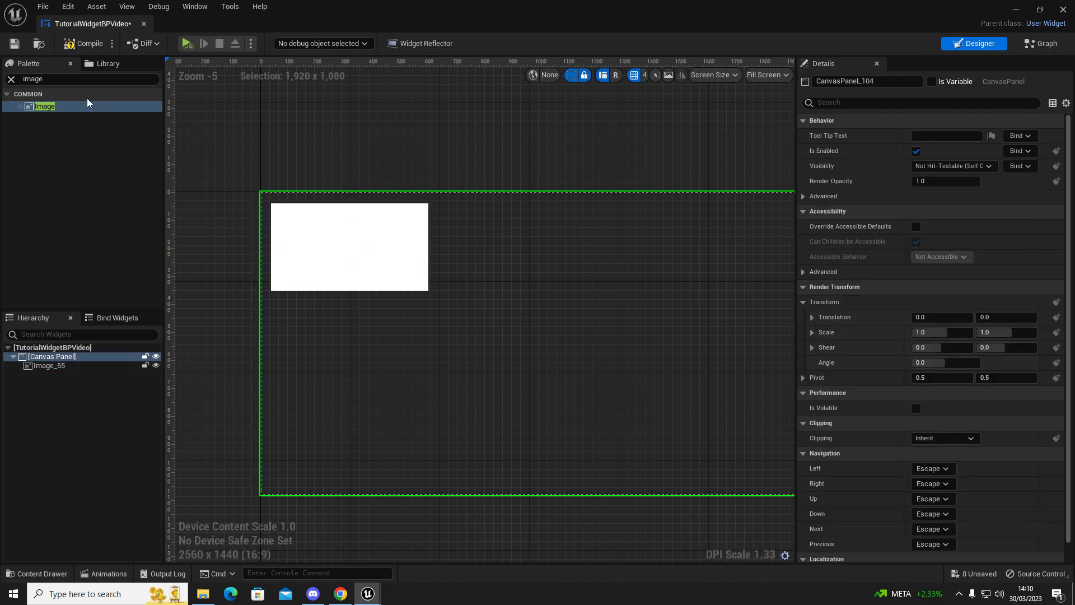
pyautogui.click(95, 50)
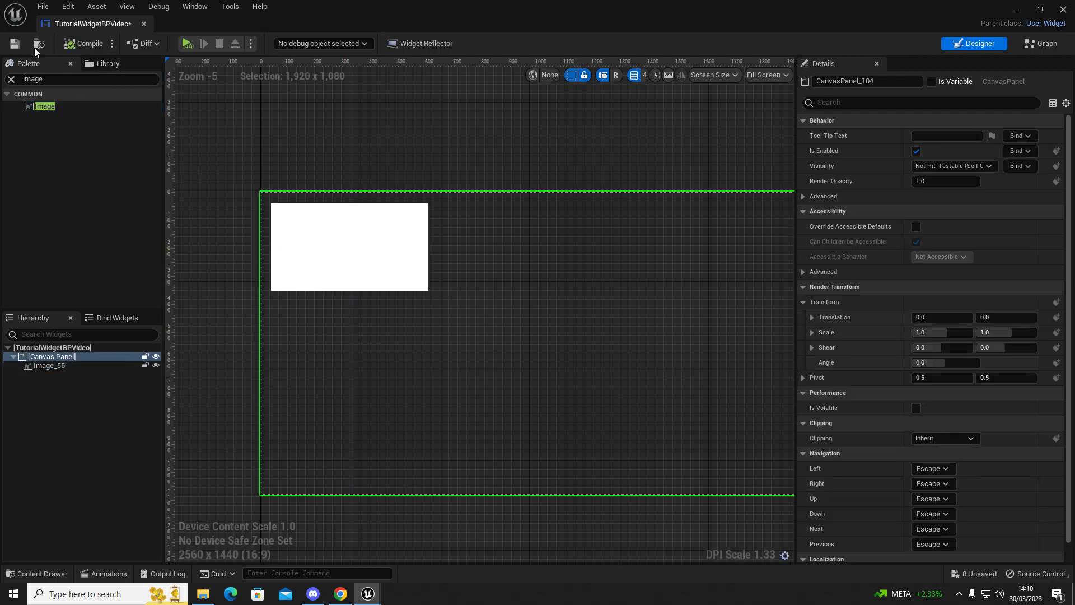
pyautogui.click(42, 366)
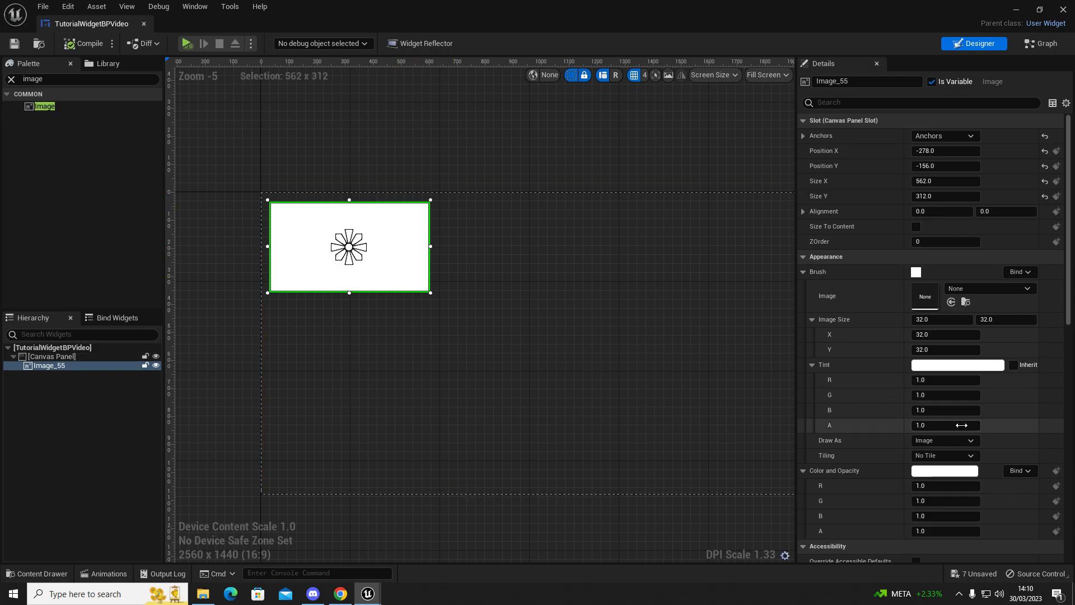
pyautogui.scroll(-5, 865, 403)
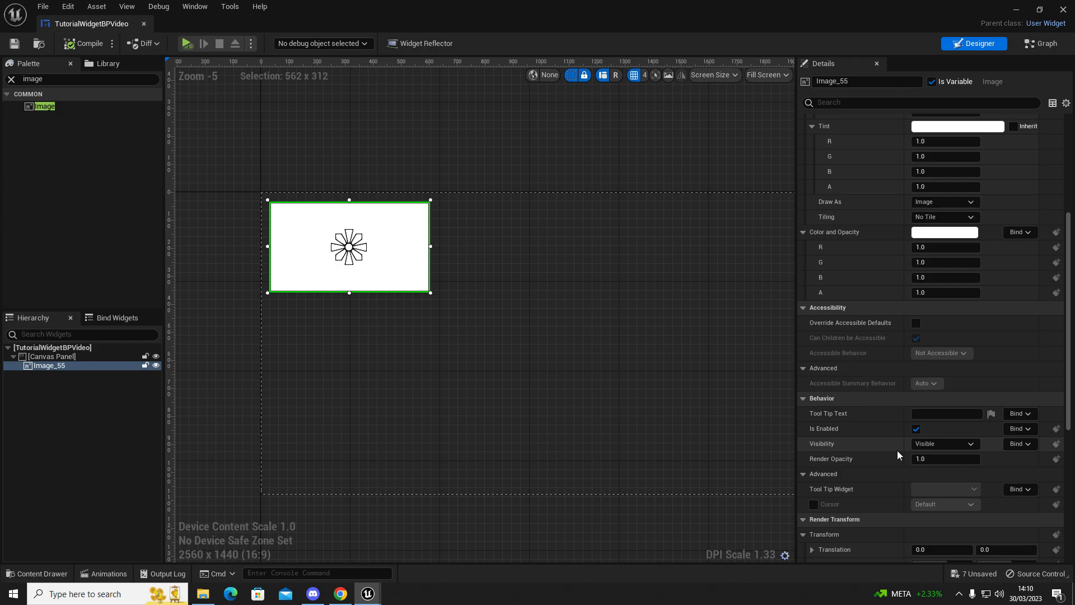
pyautogui.click(932, 444)
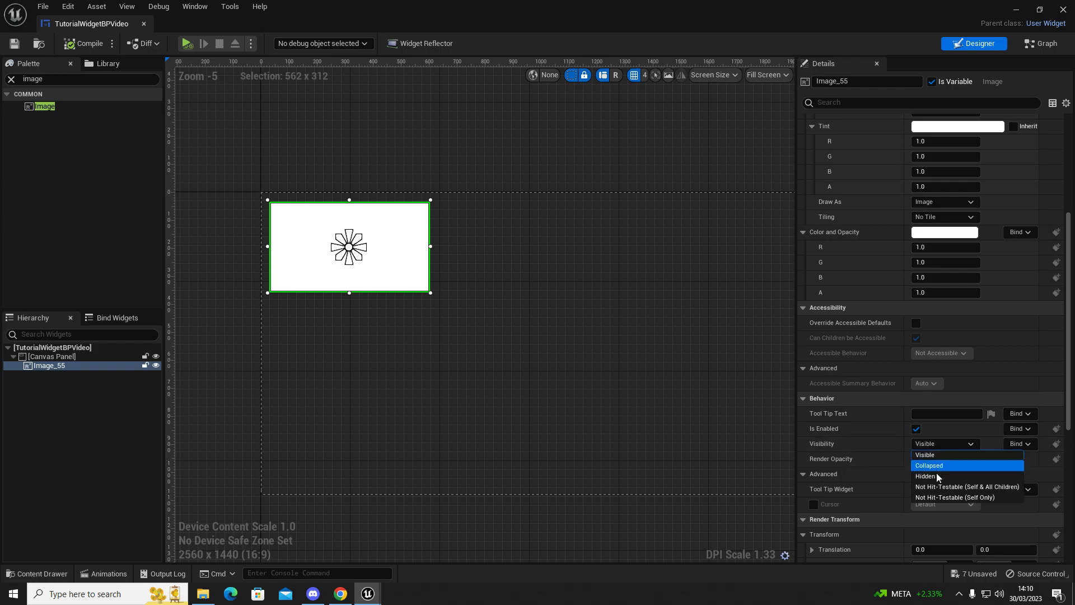
pyautogui.click(937, 476)
pyautogui.scroll(5, 929, 474)
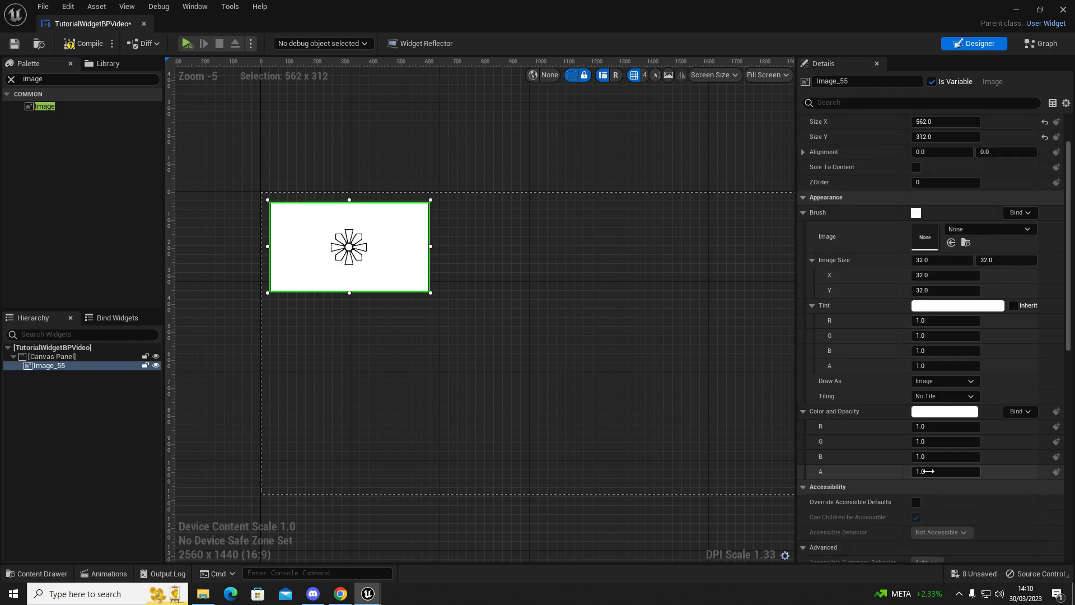
pyautogui.scroll(2, 928, 472)
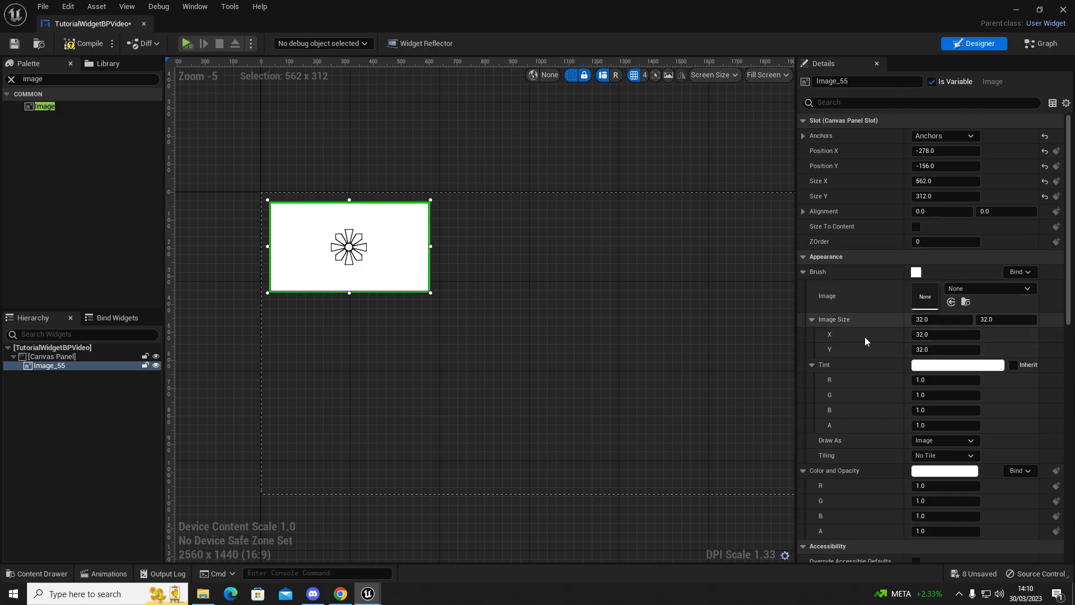
# Assign the TutorialVideoTexture material from the Movies folder to the image widget's Brush Image
pyautogui.hotkey('ctrl', 'space')
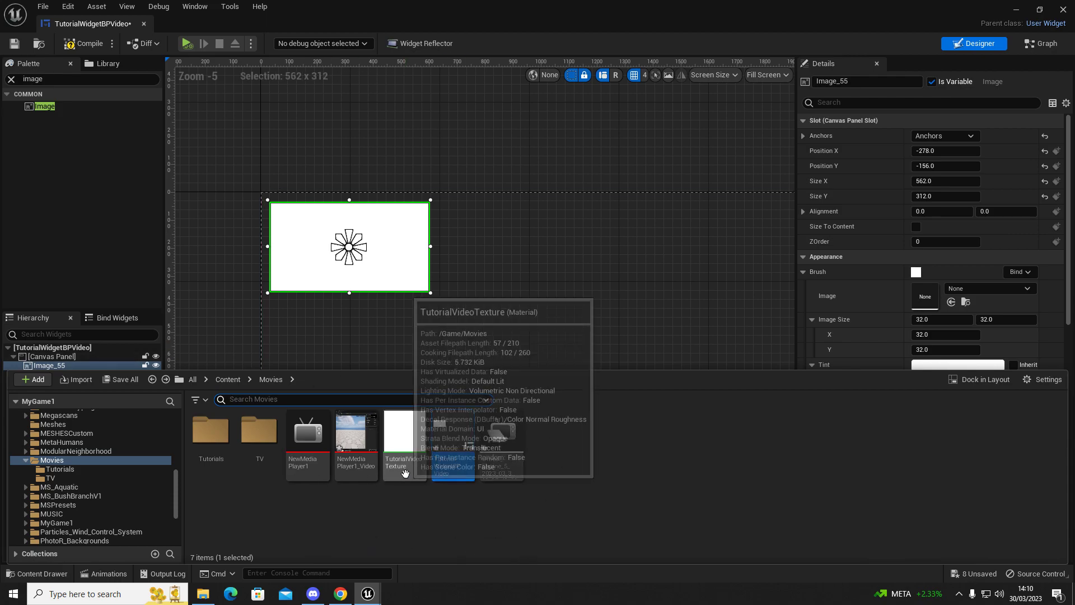
pyautogui.click(403, 451)
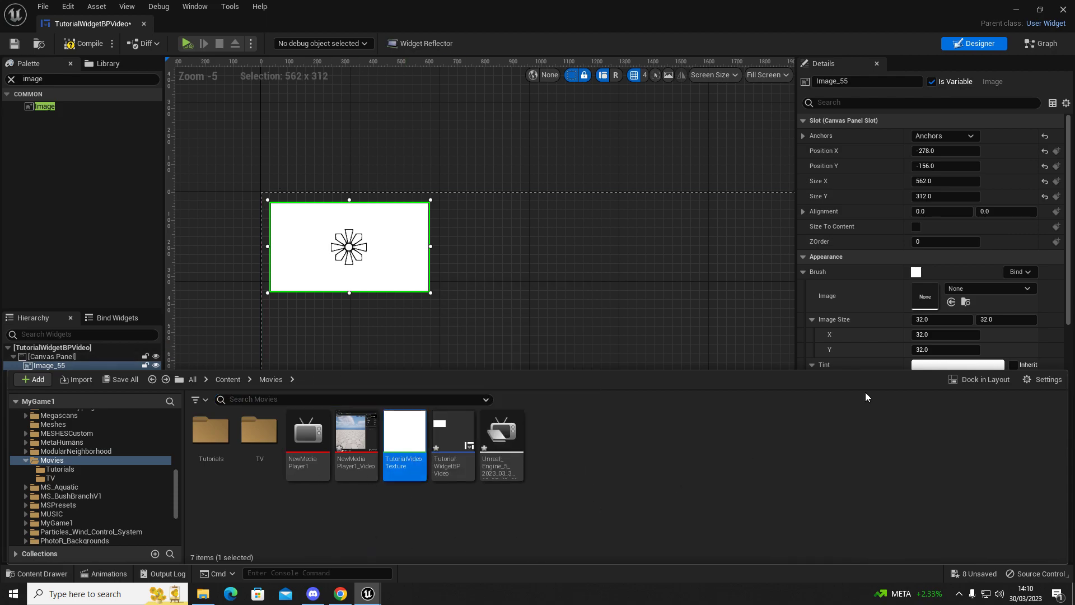
pyautogui.click(951, 303)
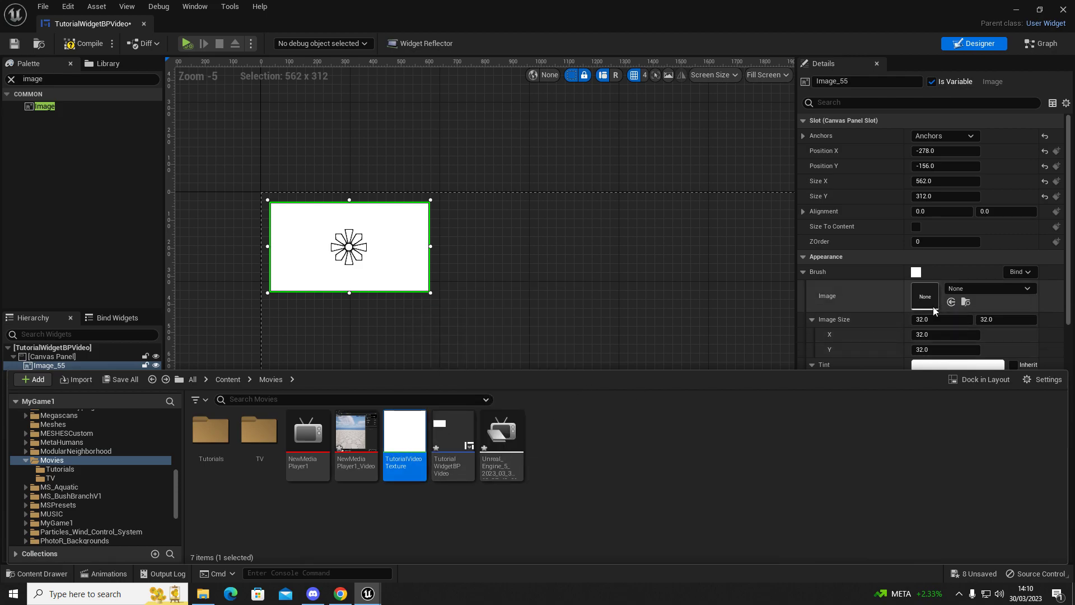